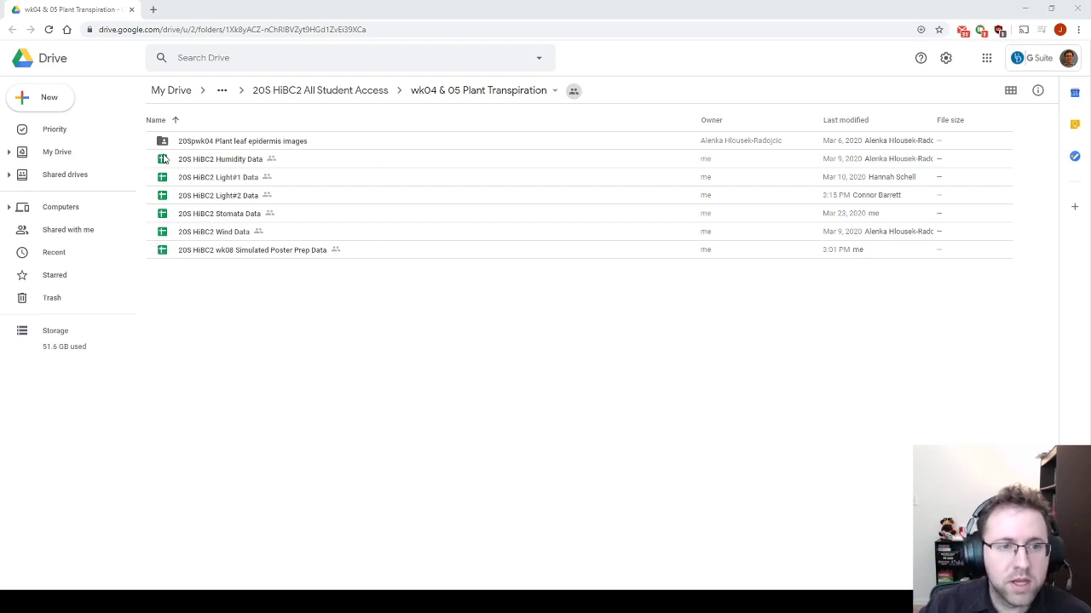
Open the 20S HiBC2 Stomata Data and 20S HiBC2 Light#1 Data spreadsheets from the Plant Transpiration folder.
double_click(281, 219)
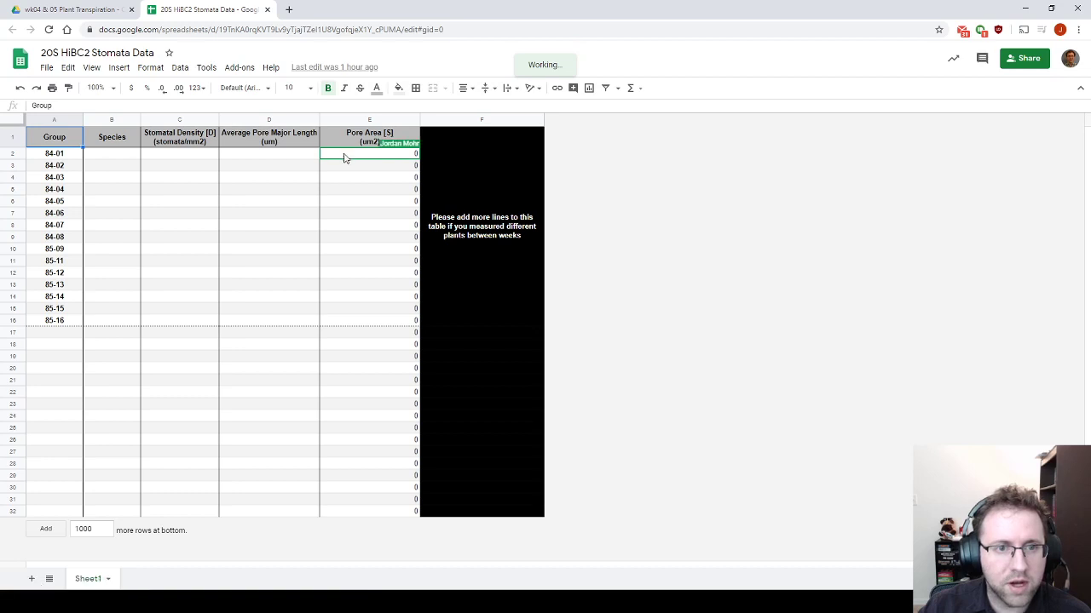
left_click(90, 10)
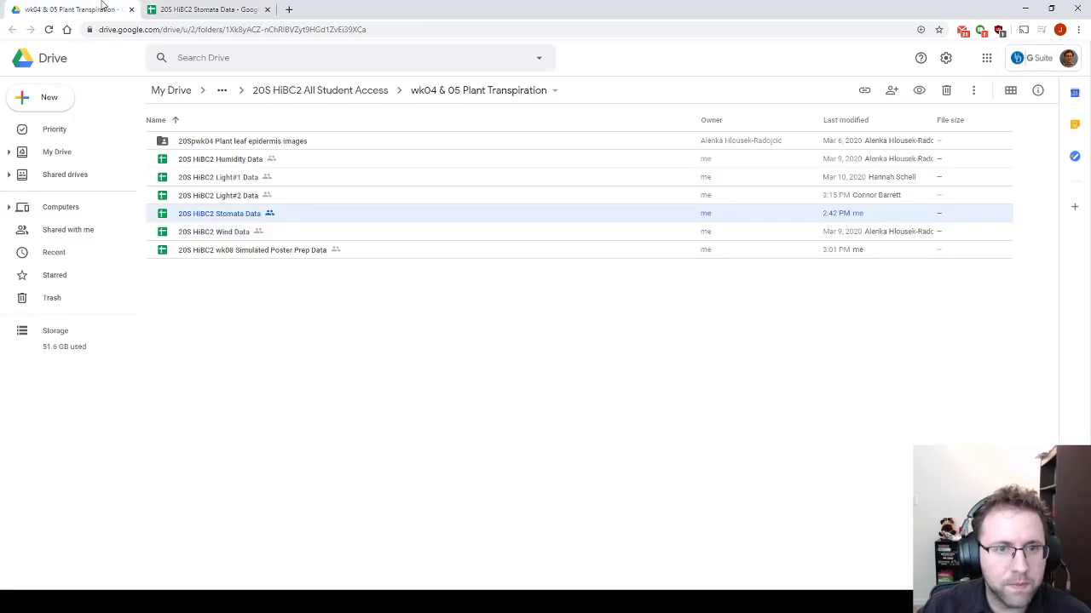
left_click(242, 182)
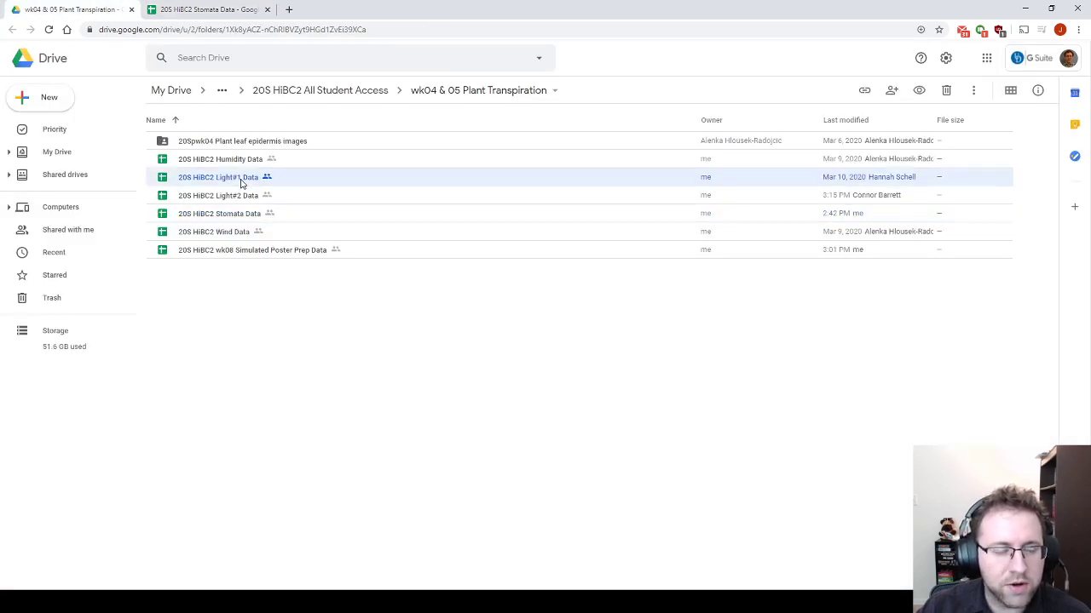
double_click(241, 183)
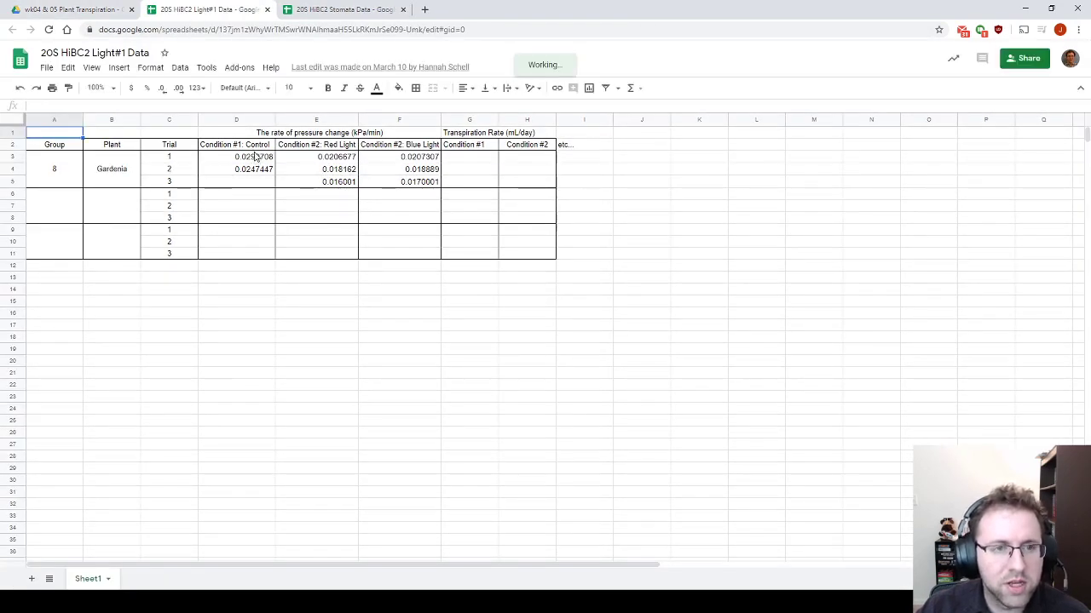
Examine the pressure change values and the control, red light, blue light and transpiration rate column headings in the Light#1 sheet.
left_click(254, 156)
left_click(253, 169)
left_click(309, 162)
left_click(254, 147)
left_click(333, 147)
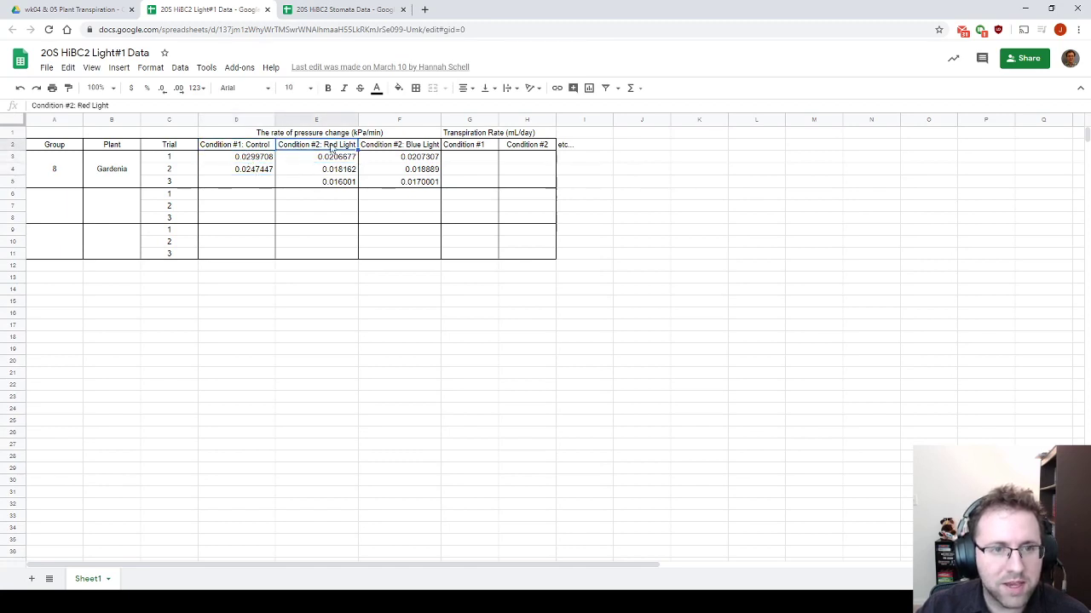
left_click(393, 147)
left_click(456, 149)
left_click(522, 149)
left_click(394, 152)
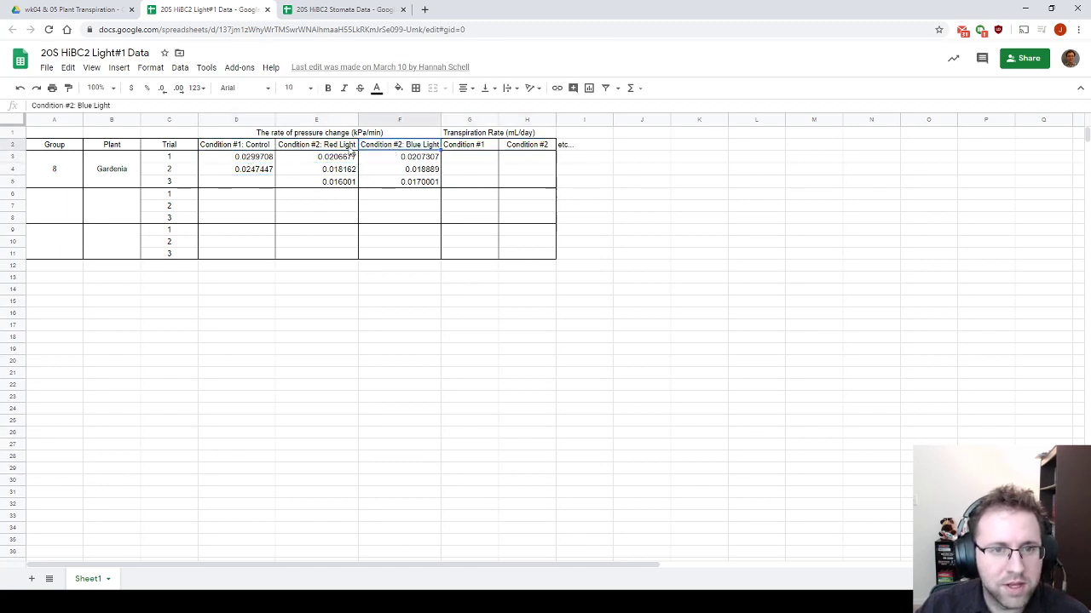
left_click(350, 151)
left_click(240, 151)
left_click(336, 154)
left_click(394, 152)
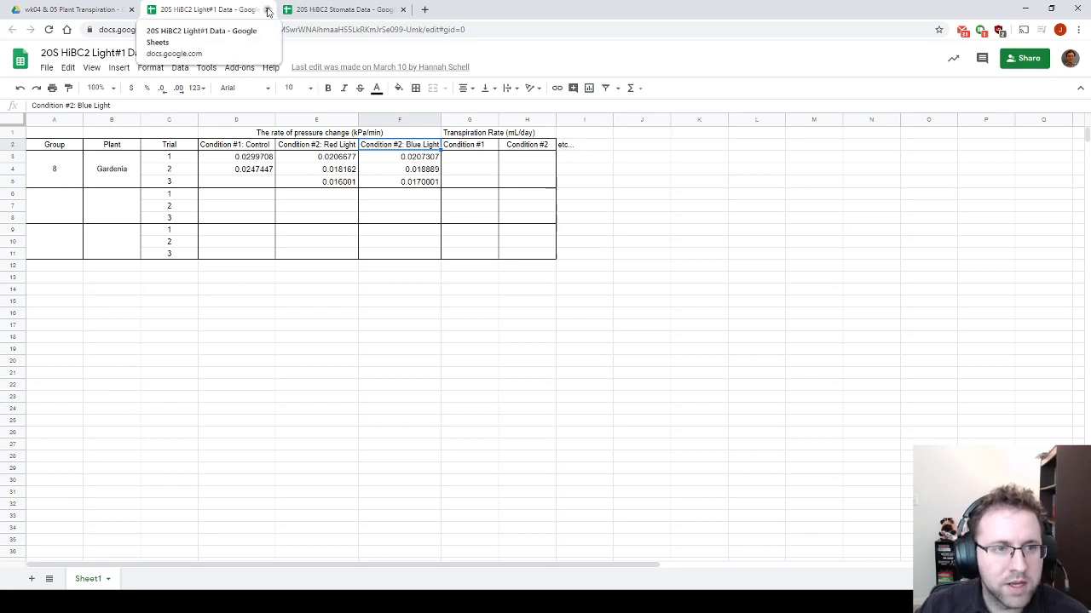
Return to the Plant Transpiration folder in Drive and close all open Light#1 and Stomata Data spreadsheets.
left_click(85, 11)
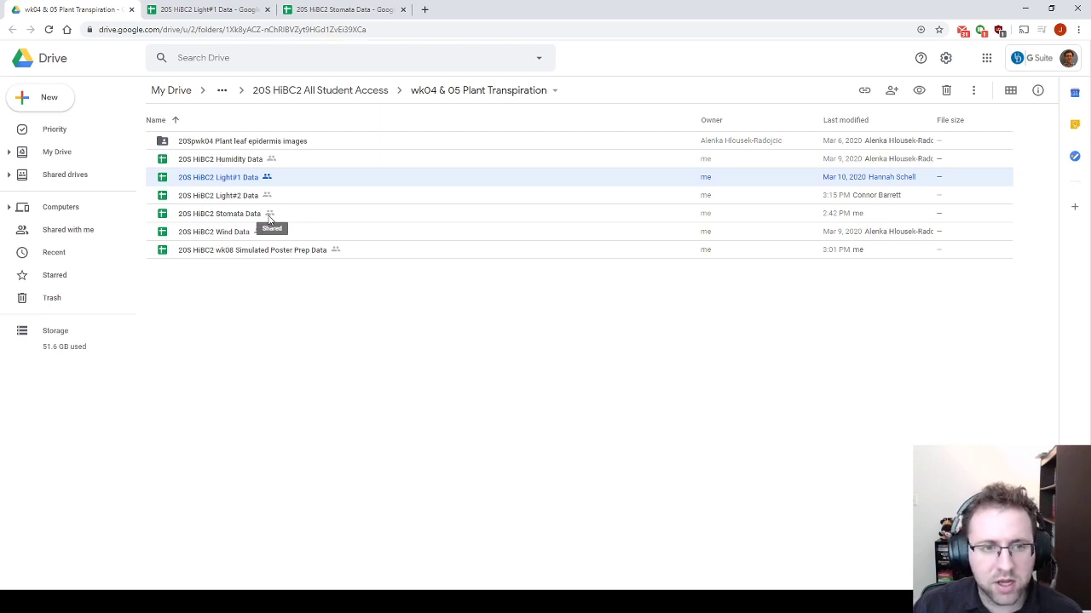
double_click(226, 177)
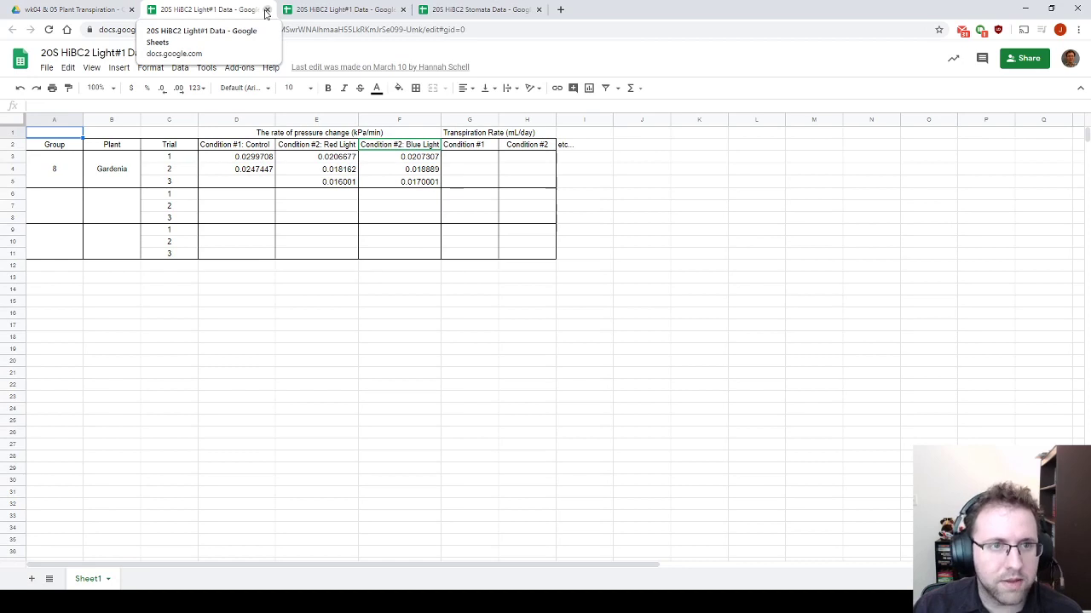
left_click(266, 10)
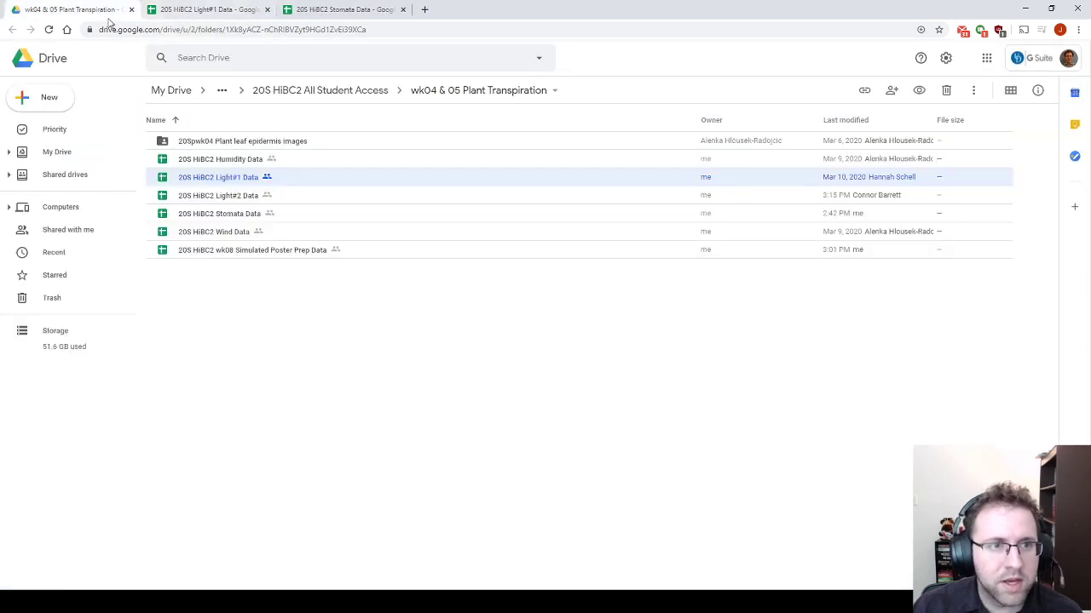
left_click(293, 219)
left_click(263, 253)
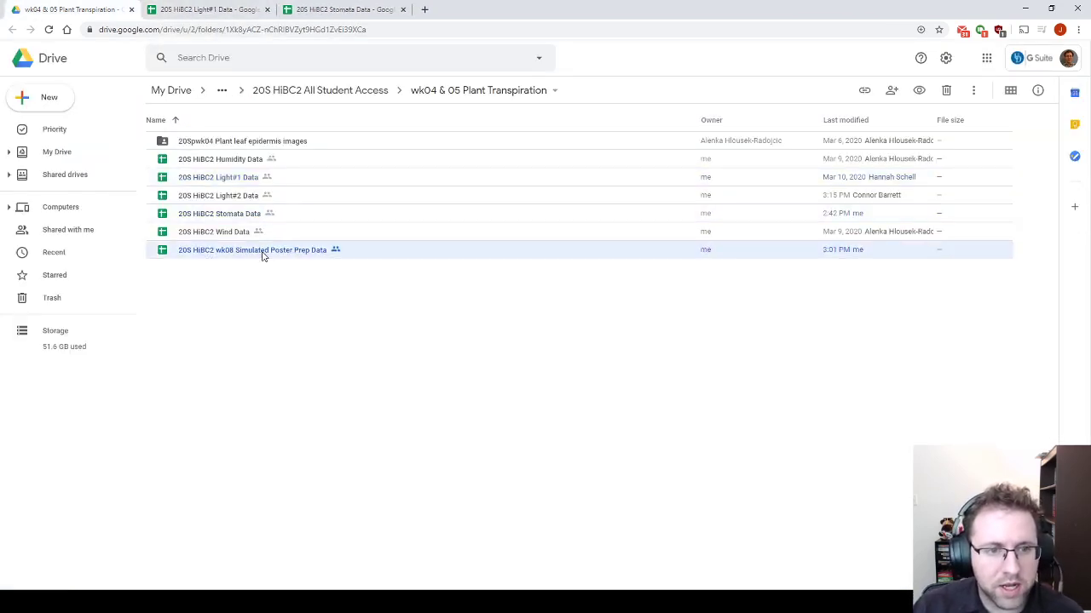
left_click(267, 11)
left_click(267, 10)
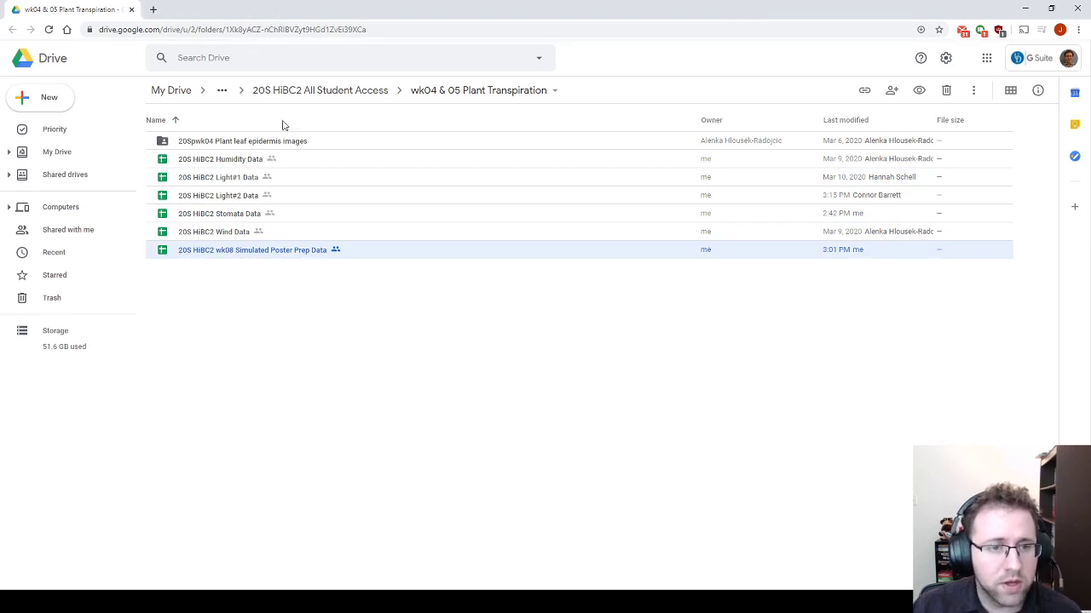
Open the 20S HiBC2 wk08 Simulated Poster Prep Data spreadsheet and review its Experimental Data and S vs D sheets.
double_click(277, 251)
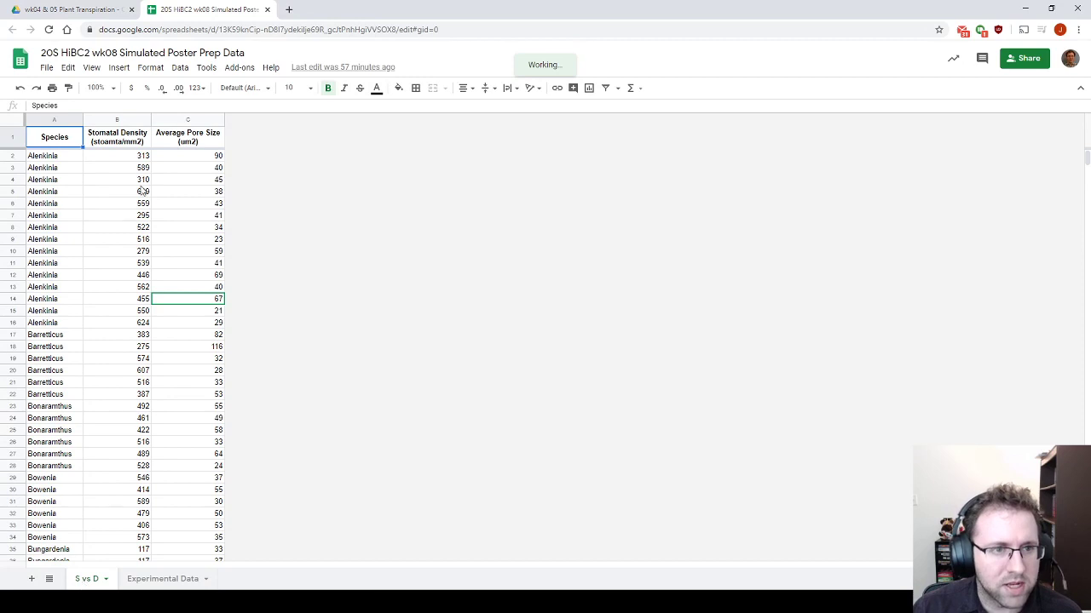
left_click(147, 580)
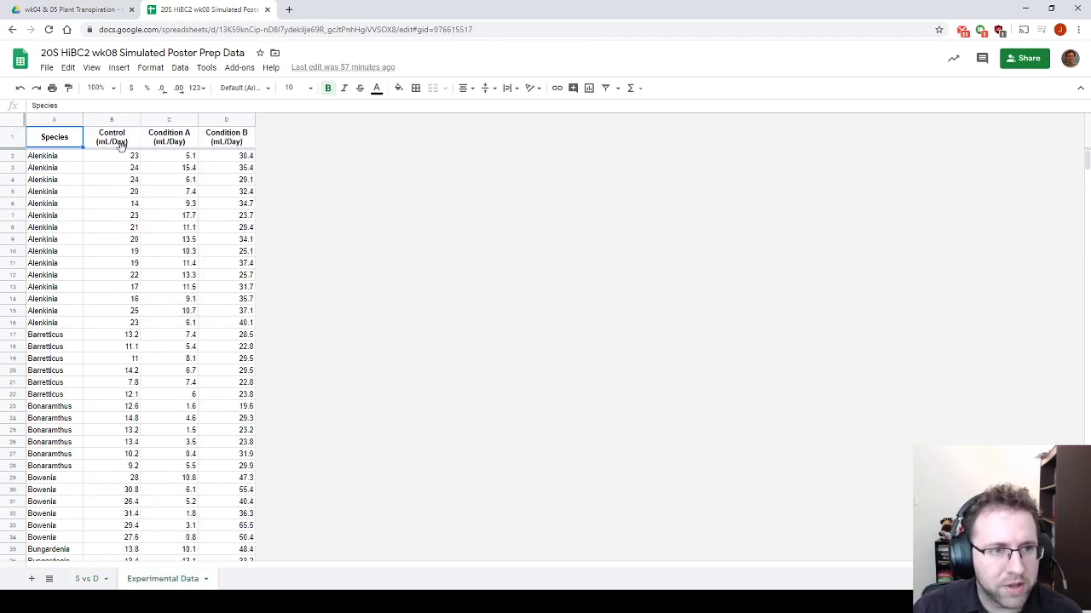
left_click(96, 582)
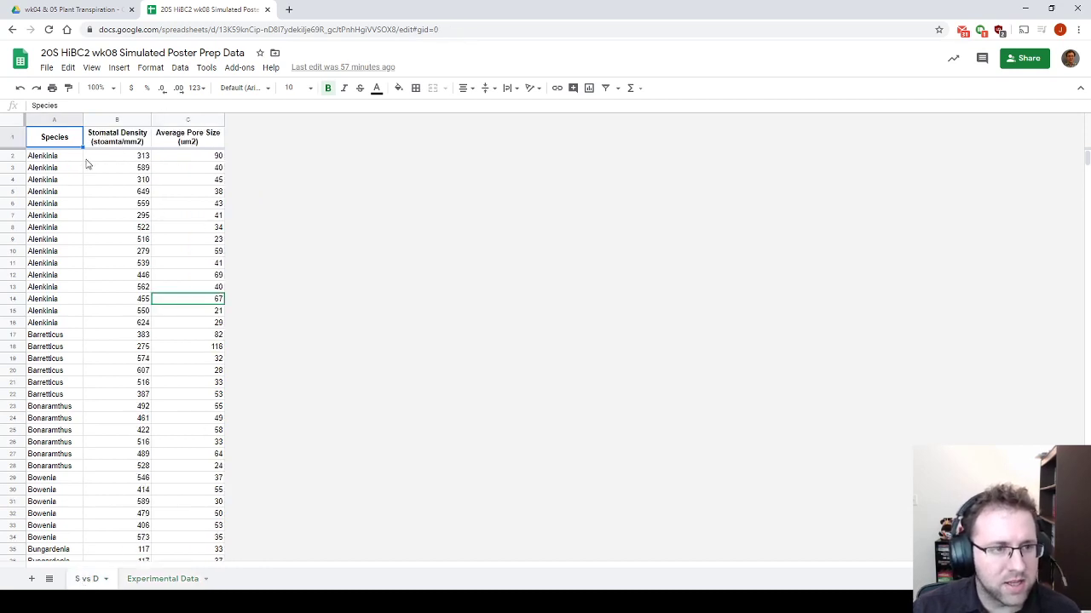
left_click(45, 158)
left_click(122, 161)
left_click(188, 161)
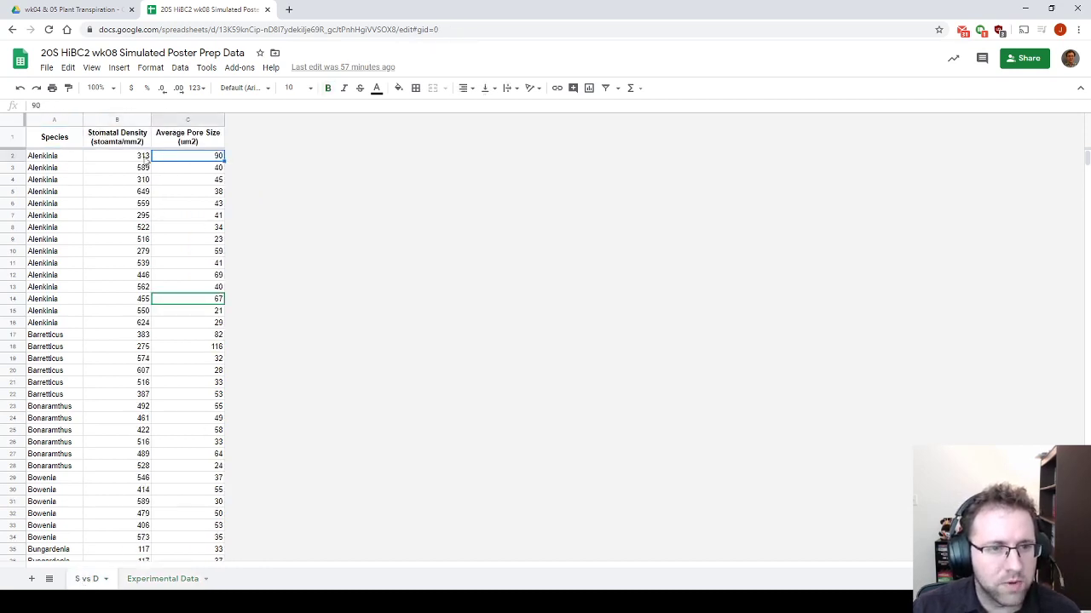
left_click(127, 161)
Copy columns A to C of the S vs D sheet, then switch to JMP Pro and create a new data table.
left_click(58, 119)
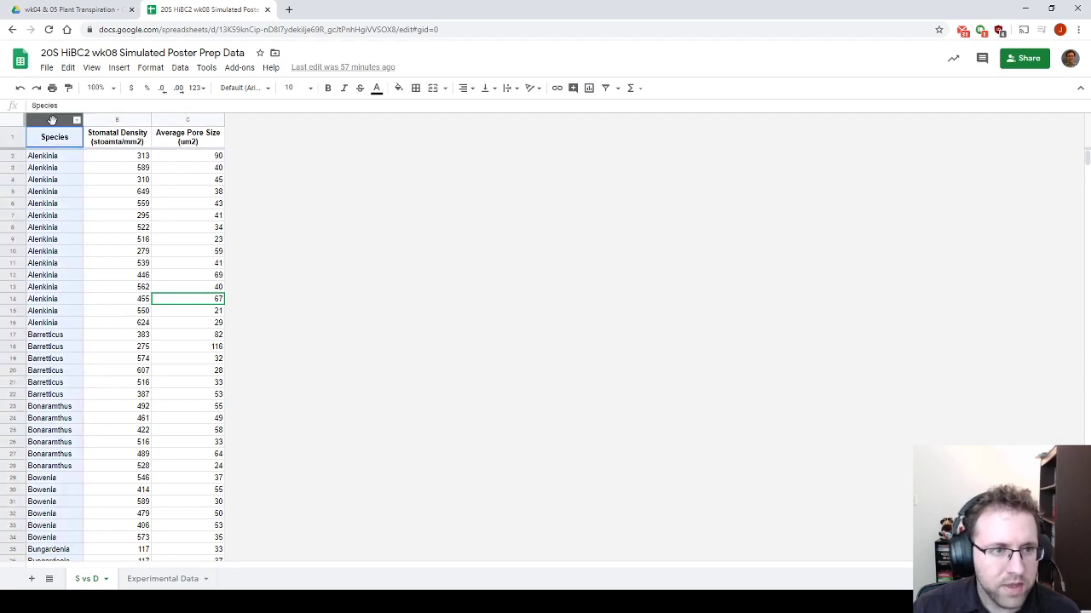
left_click(195, 118, "shift")
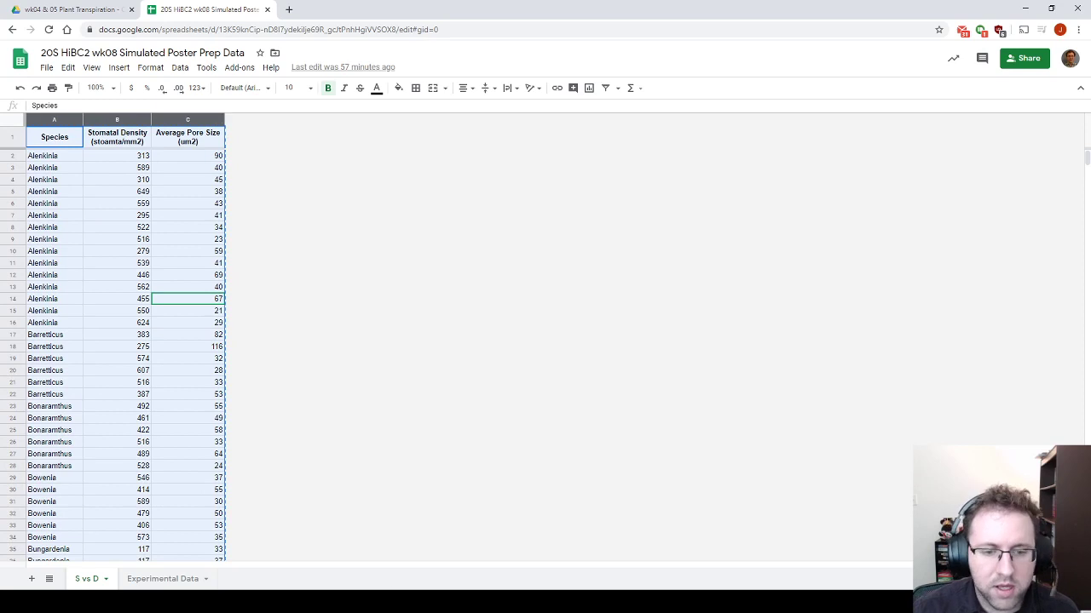
left_click(367, 520)
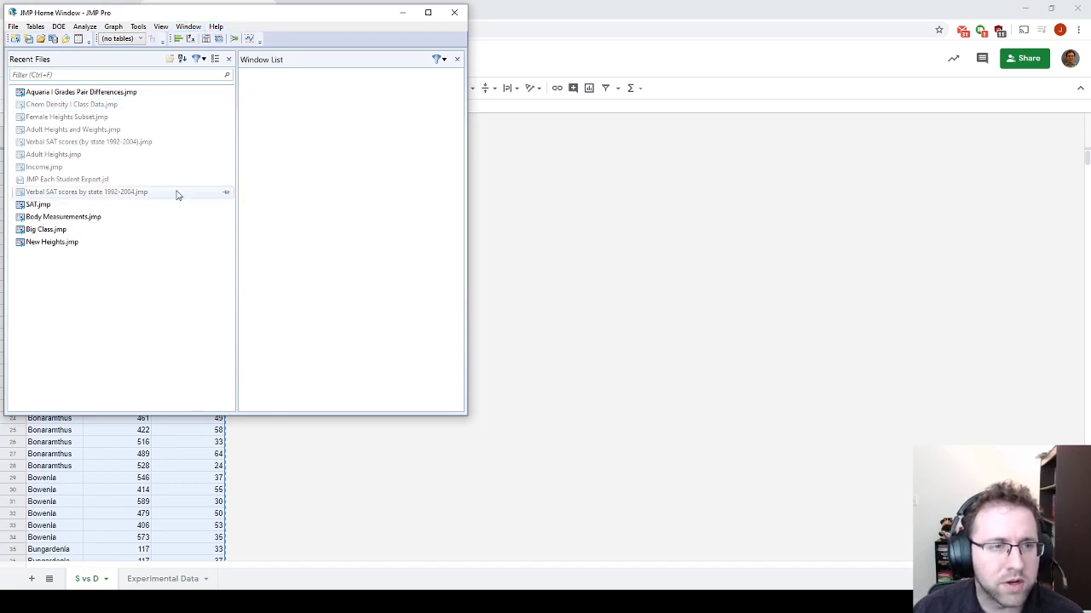
key("ctrl+n")
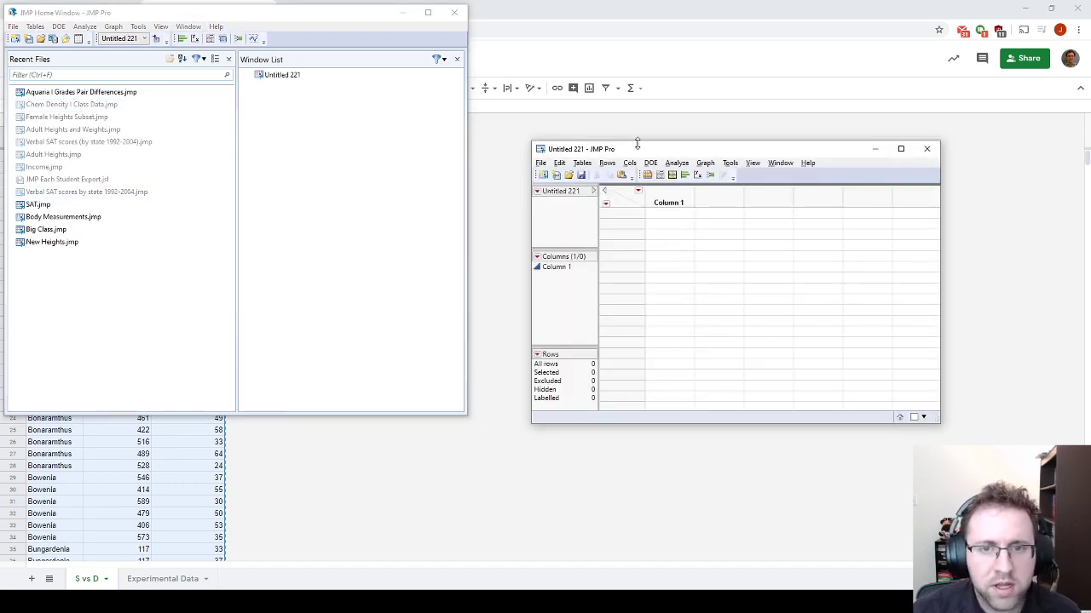
Paste the copied species, stomatal density and pore size data into the new table with column names.
left_click_drag(638, 143, 405, 128)
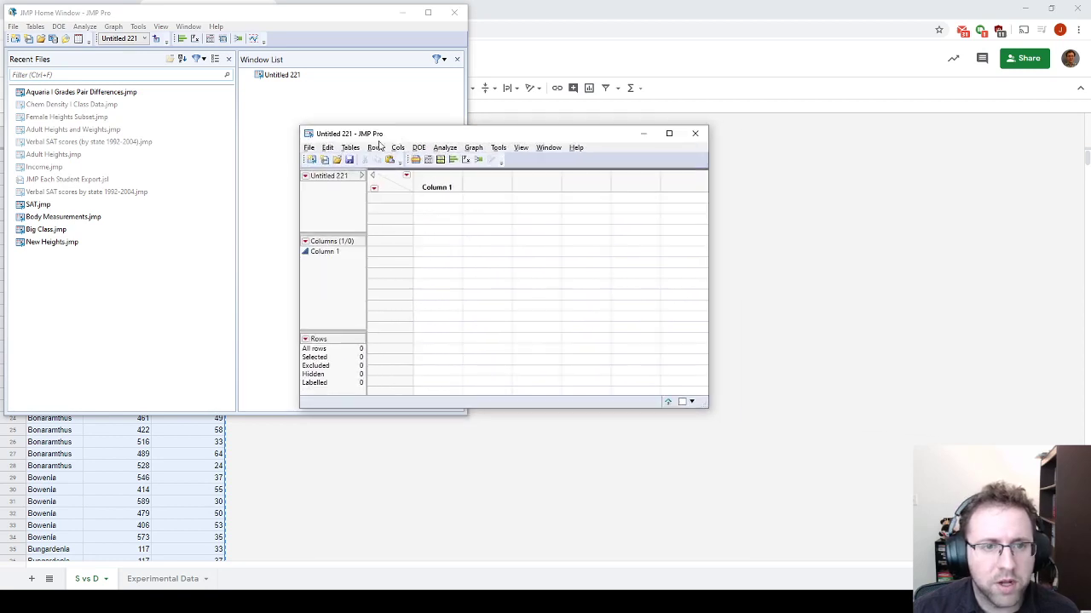
left_click(308, 149)
left_click(398, 147)
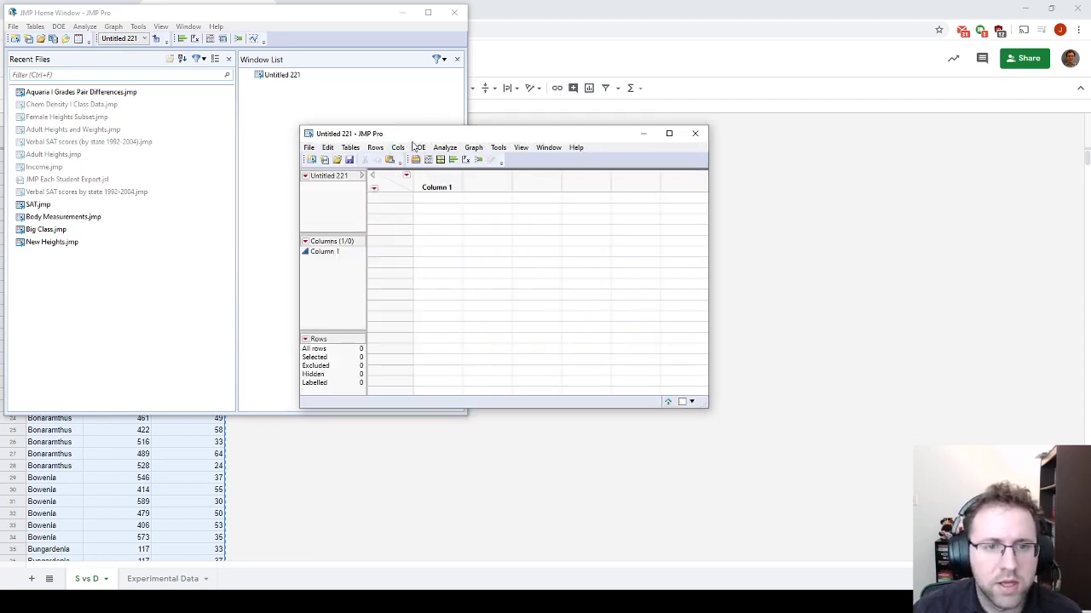
left_click(434, 184)
left_click(328, 149)
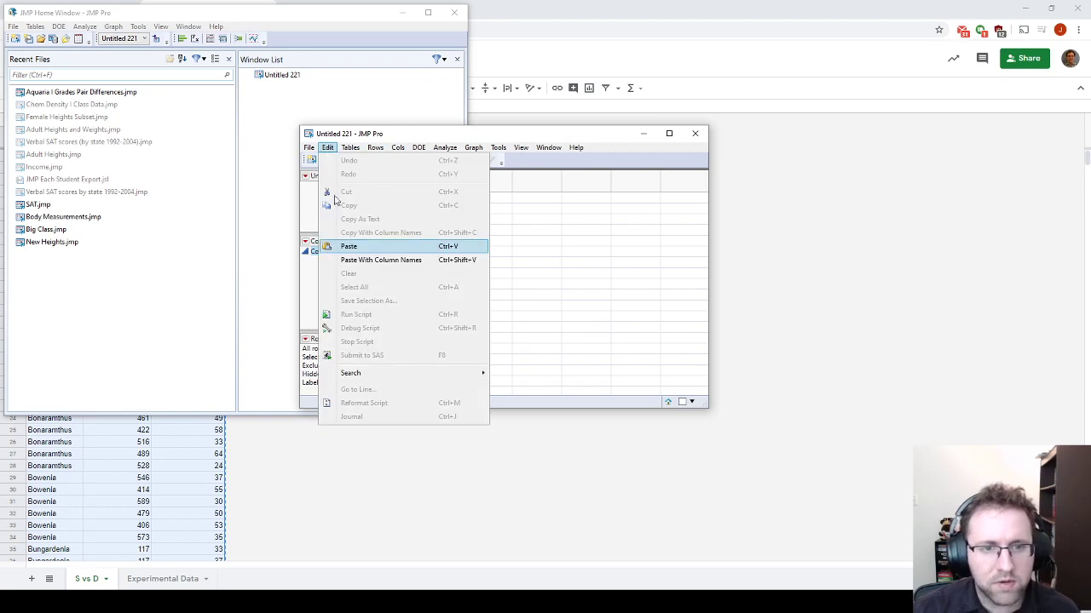
left_click(361, 259)
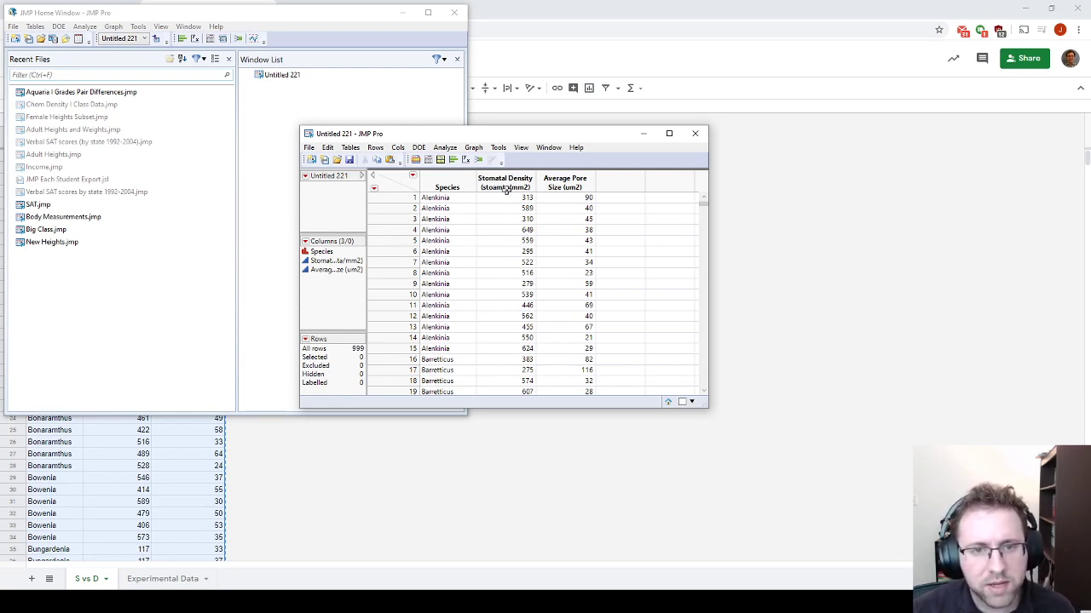
Check the data type and modeling type of the Species and Stomatal Density columns.
left_click(446, 181)
double_click(446, 181)
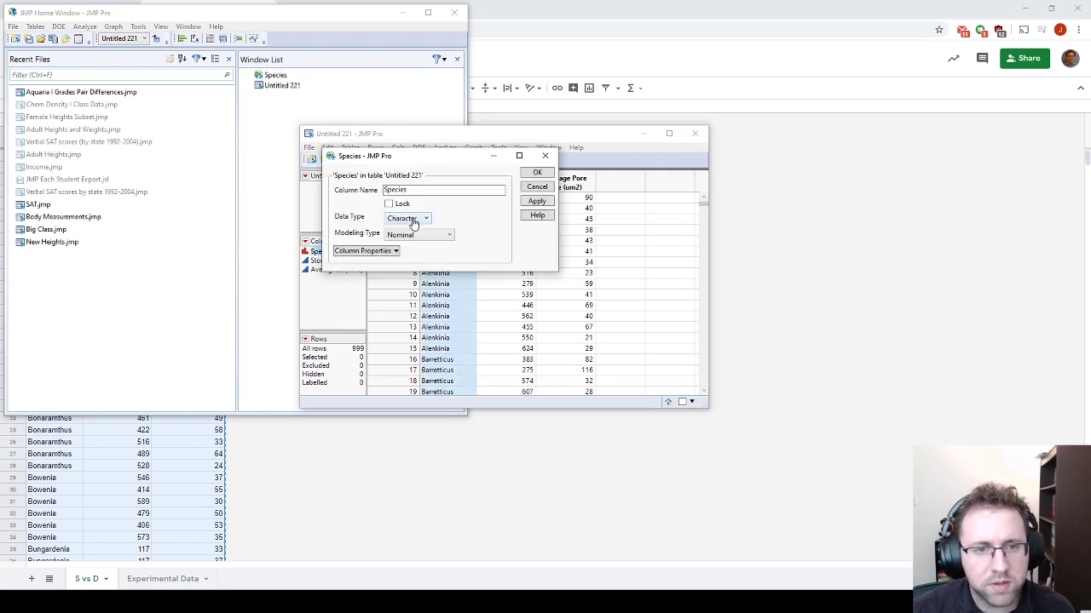
left_click(536, 174)
left_click(497, 182)
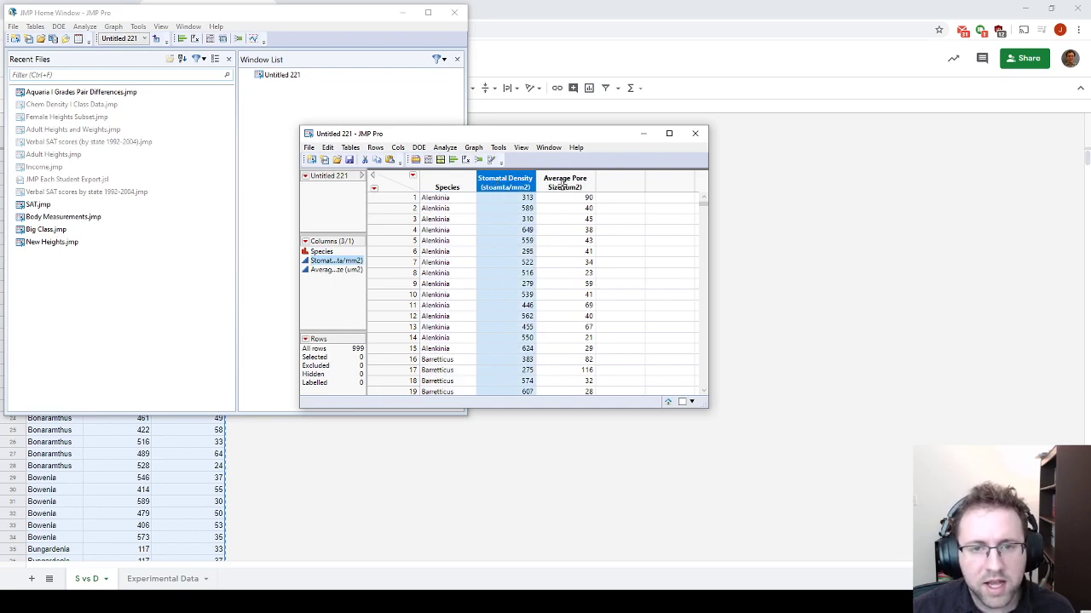
left_click(550, 183)
double_click(504, 182)
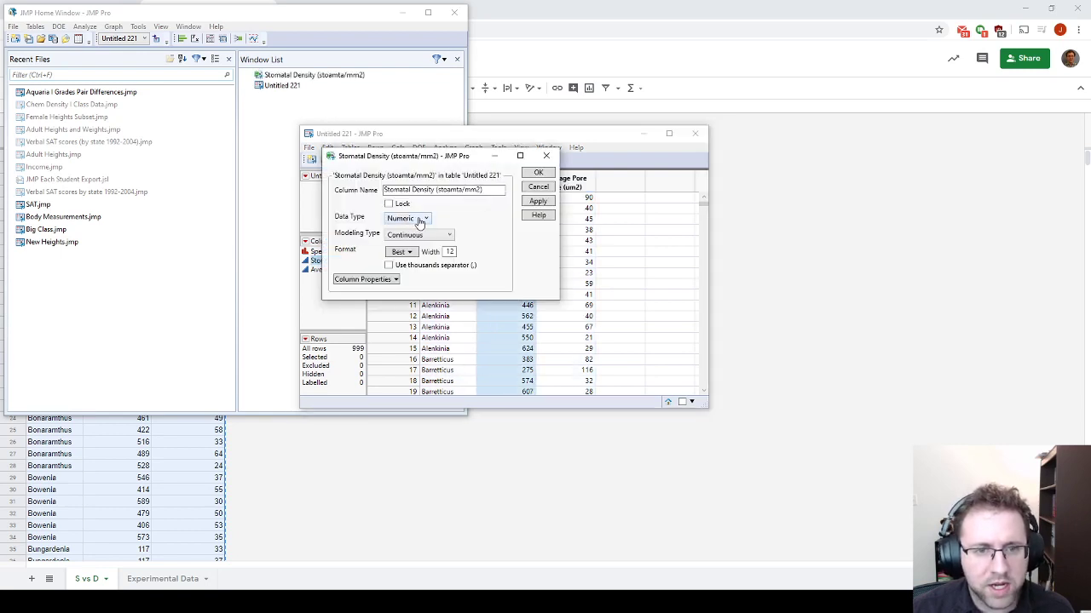
left_click(538, 173)
Plot Average Pore Size on Y against Stomatal Density on X in Graph Builder as points only, without the smoother line.
left_click_drag(498, 142, 402, 92)
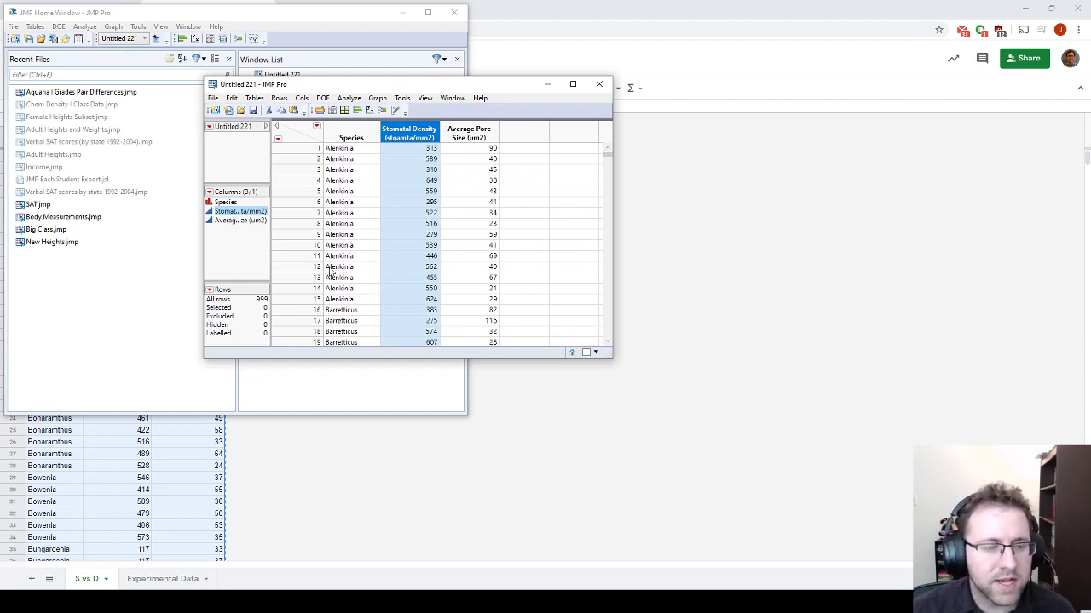
left_click(349, 98)
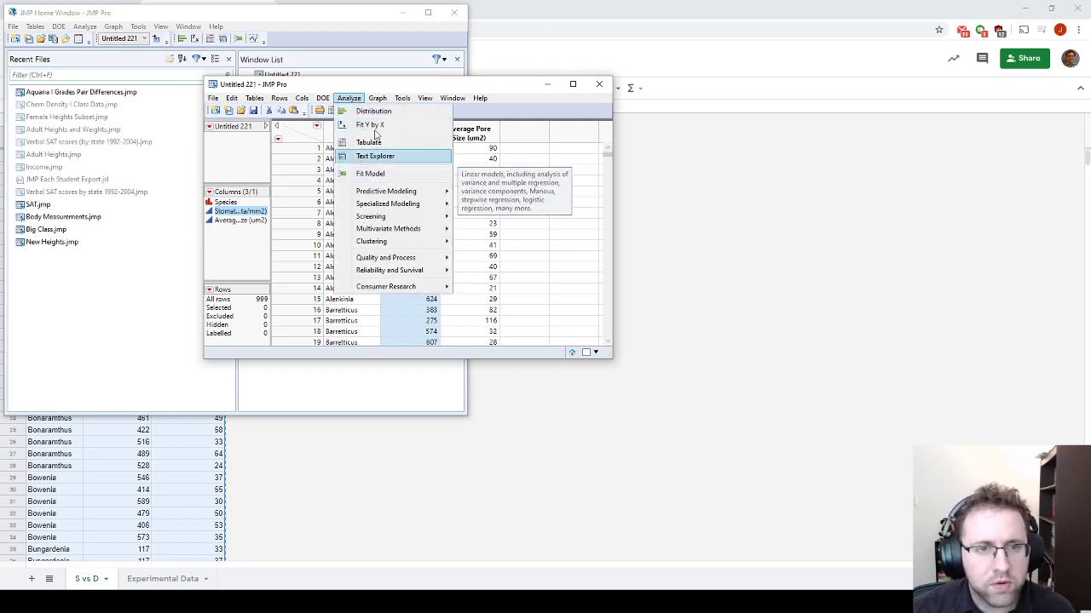
left_click(377, 98)
left_click(375, 112)
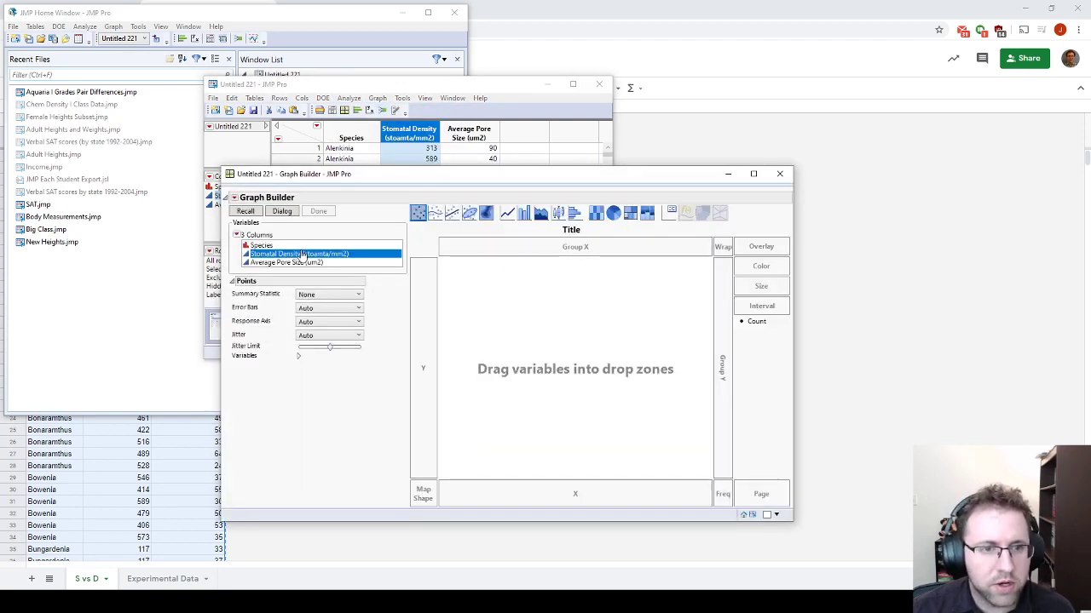
left_click_drag(296, 256, 565, 494)
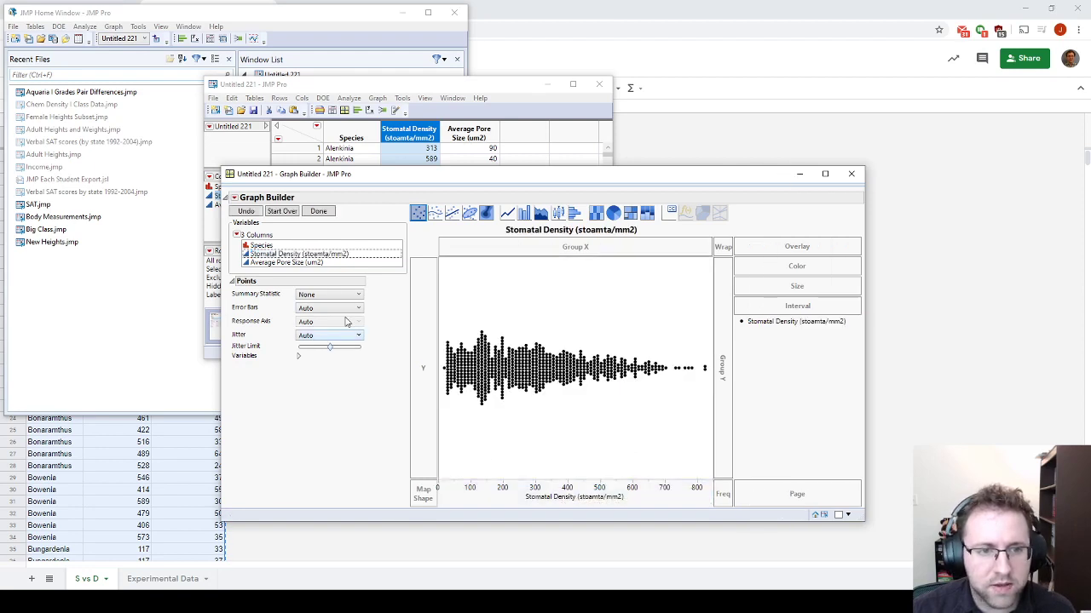
left_click_drag(298, 266, 421, 331)
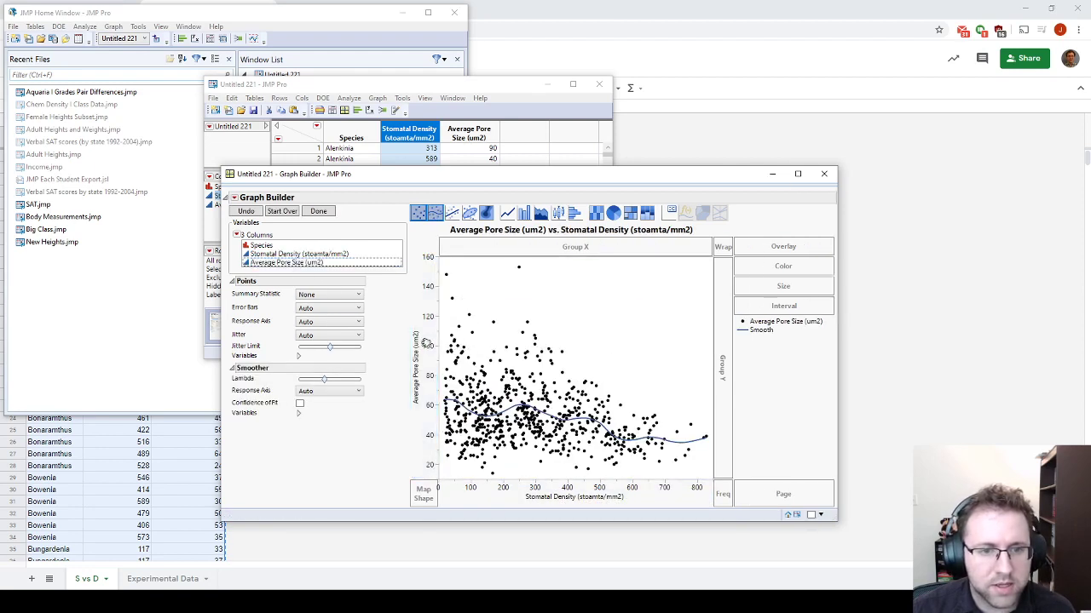
left_click(435, 212)
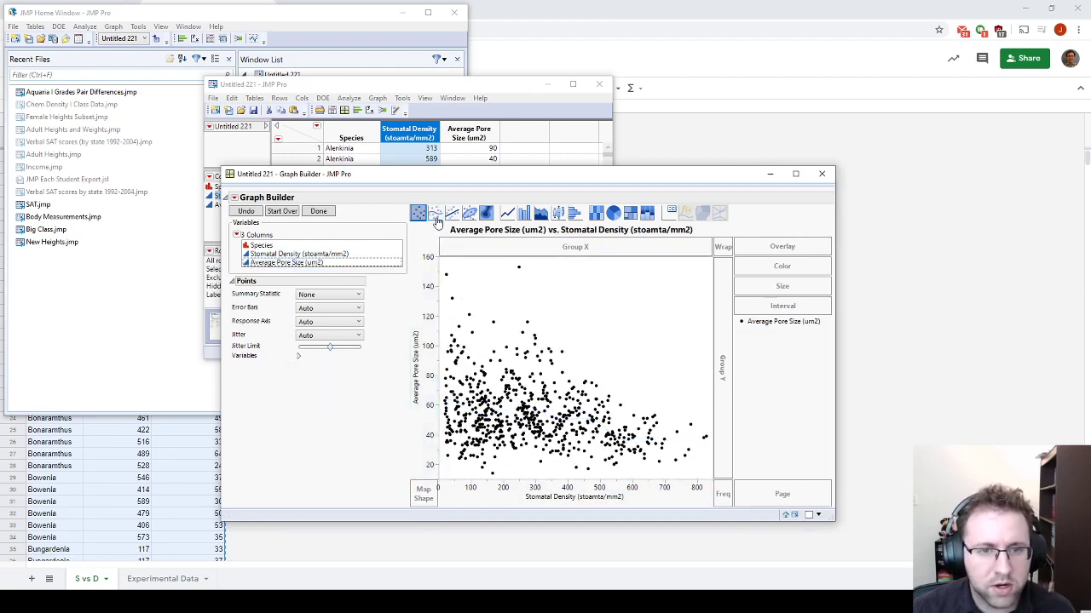
Color the scatter plot's points by Species.
left_click(270, 246)
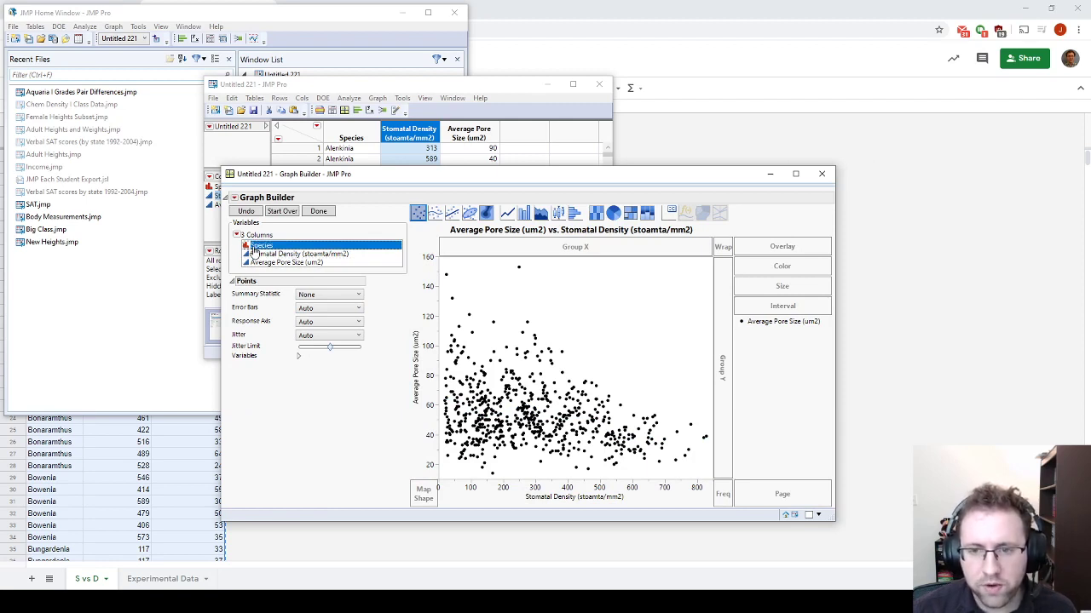
left_click_drag(256, 252, 797, 269)
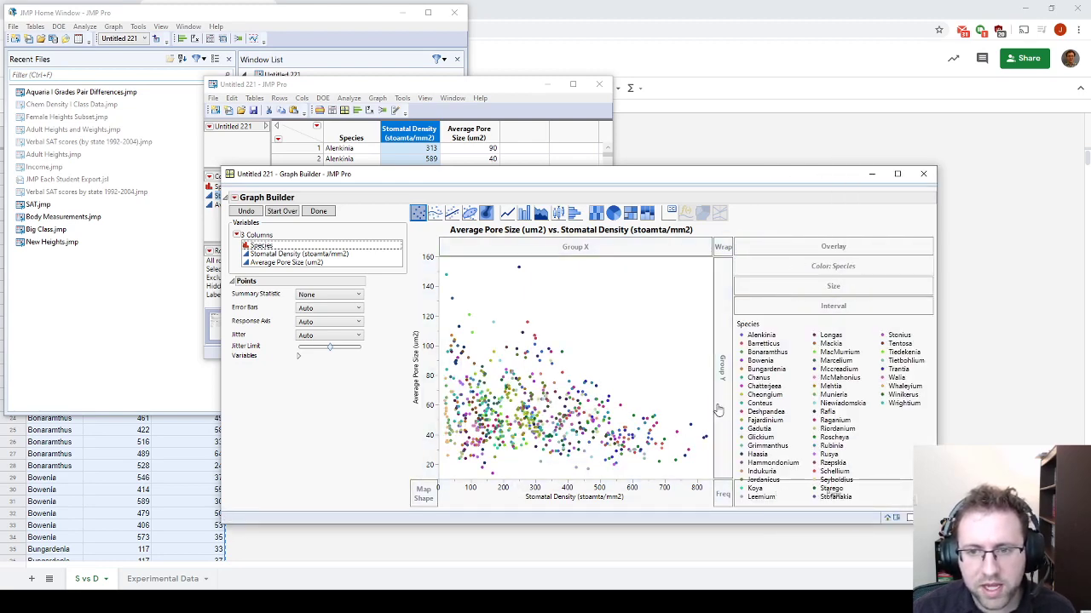
Move Species from the Color role to the Overlay role, keeping only points, and make the graph window taller.
left_click_drag(840, 263, 793, 249)
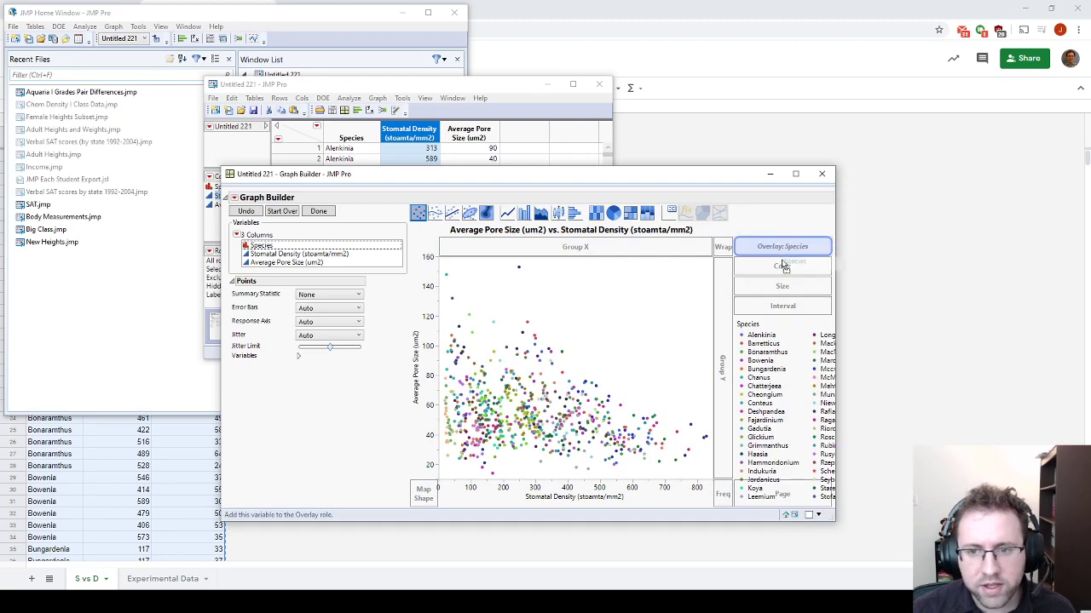
left_click(435, 212)
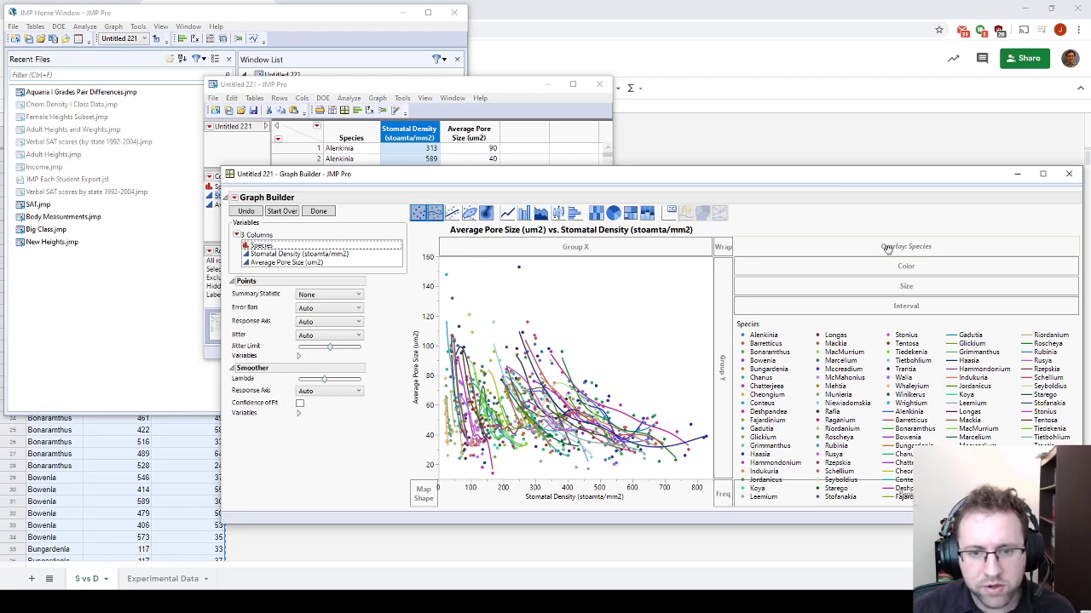
left_click_drag(888, 248, 783, 248)
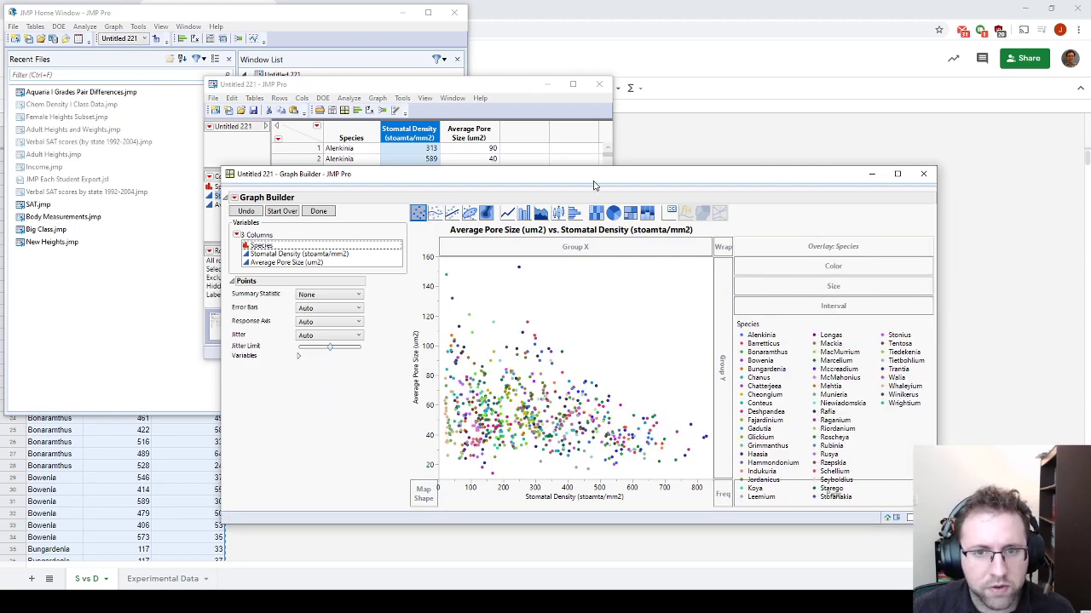
left_click_drag(594, 185, 587, 136)
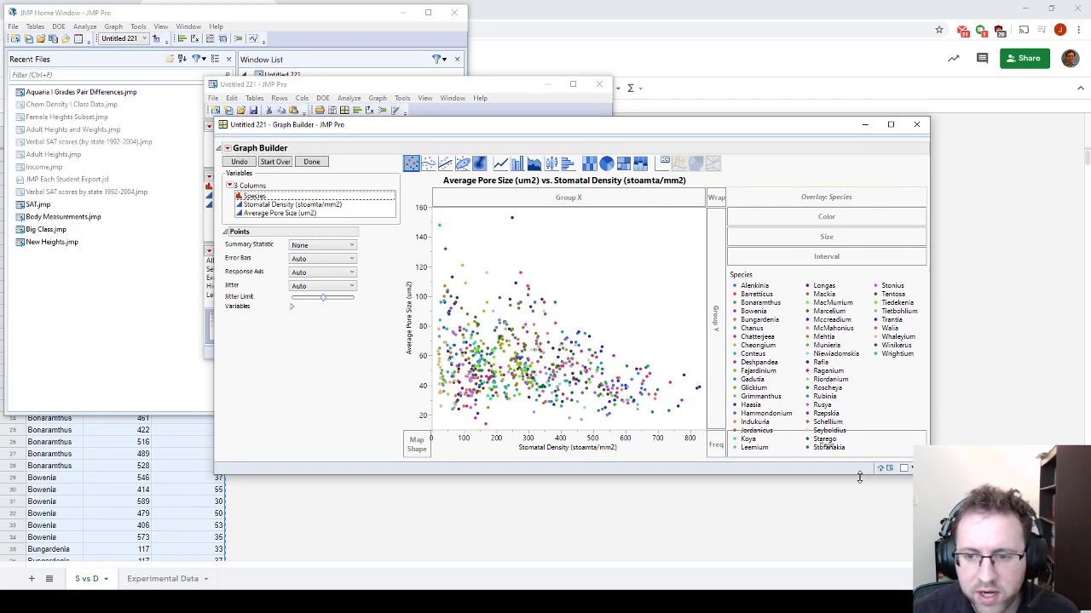
left_click_drag(859, 474, 866, 506)
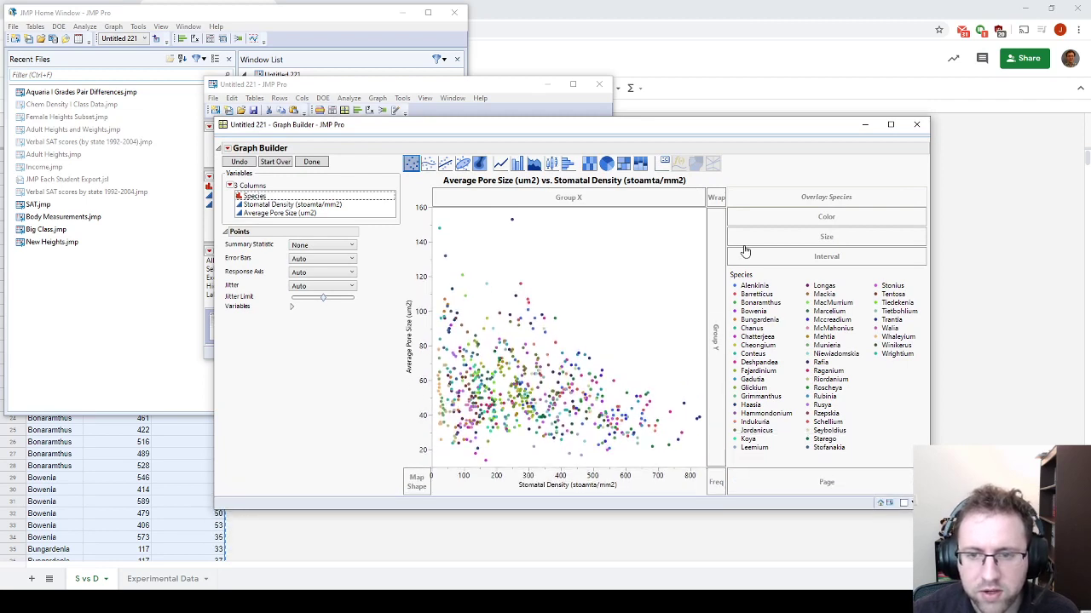
Highlight individual species such as Bungardenia, Tiedekenia, Alenkinia, Fajardinium and Marcelium from the legend to examine their points, then clear the selection.
left_click(755, 286)
left_click(758, 320)
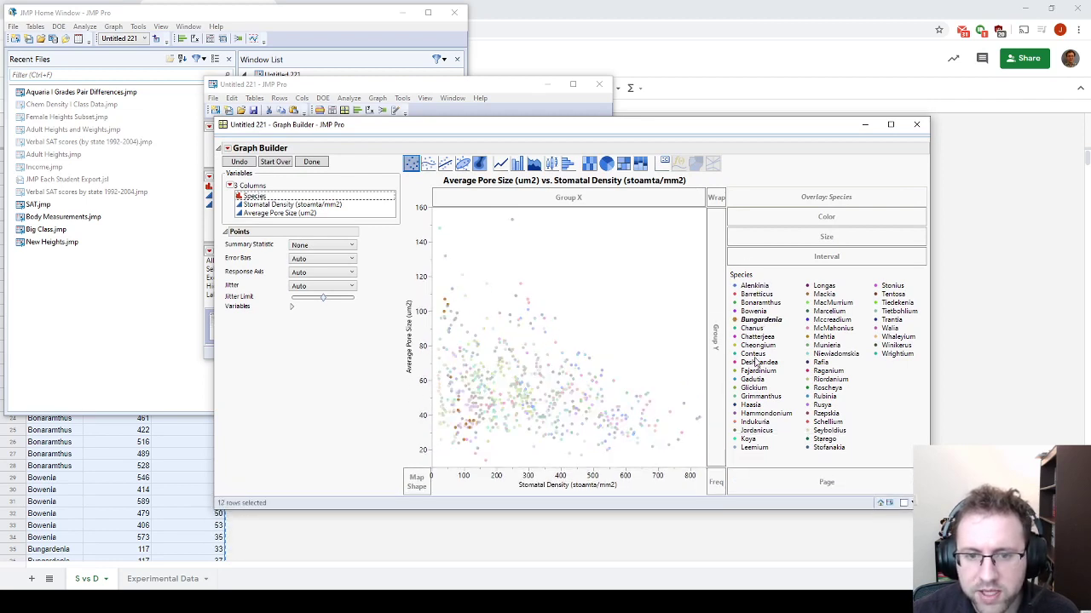
left_click(758, 371)
left_click(833, 349)
left_click(831, 319)
left_click(895, 311)
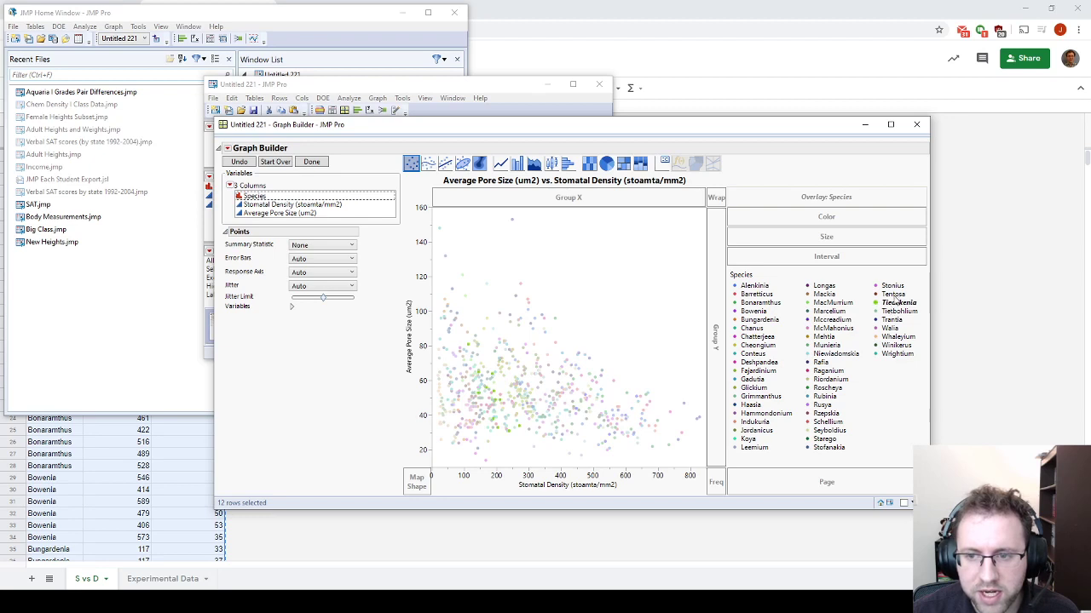
left_click(892, 286)
left_click(749, 287)
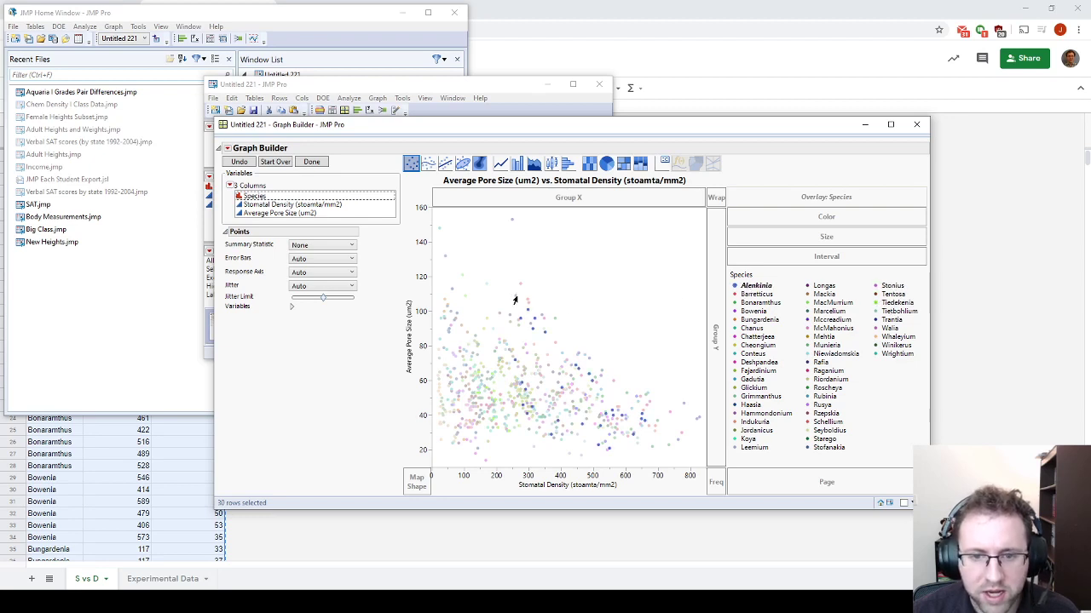
left_click(757, 431)
left_click(754, 372)
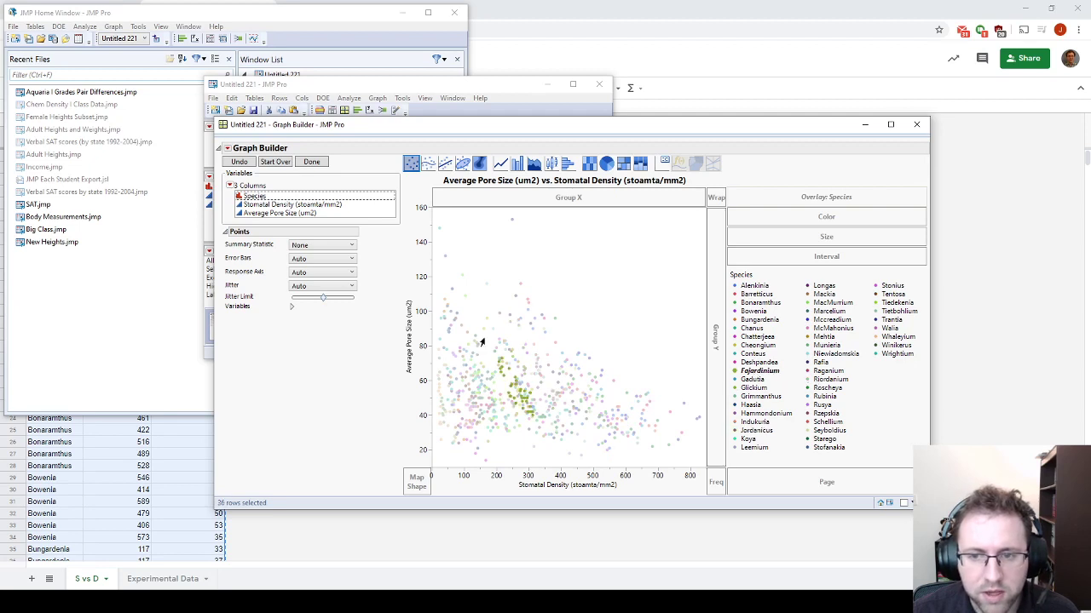
left_click(840, 312)
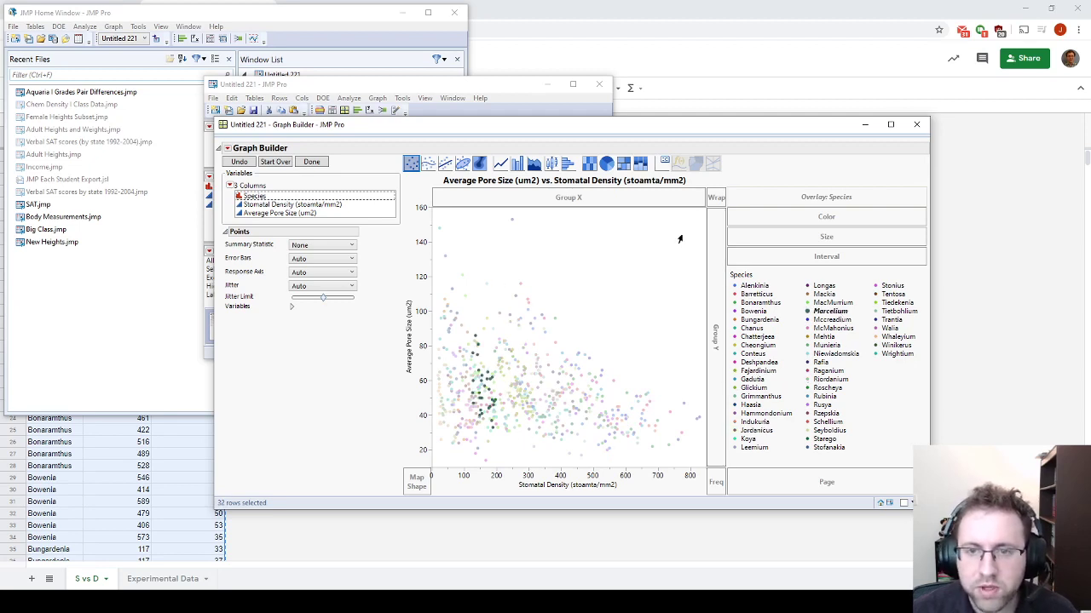
left_click(592, 268)
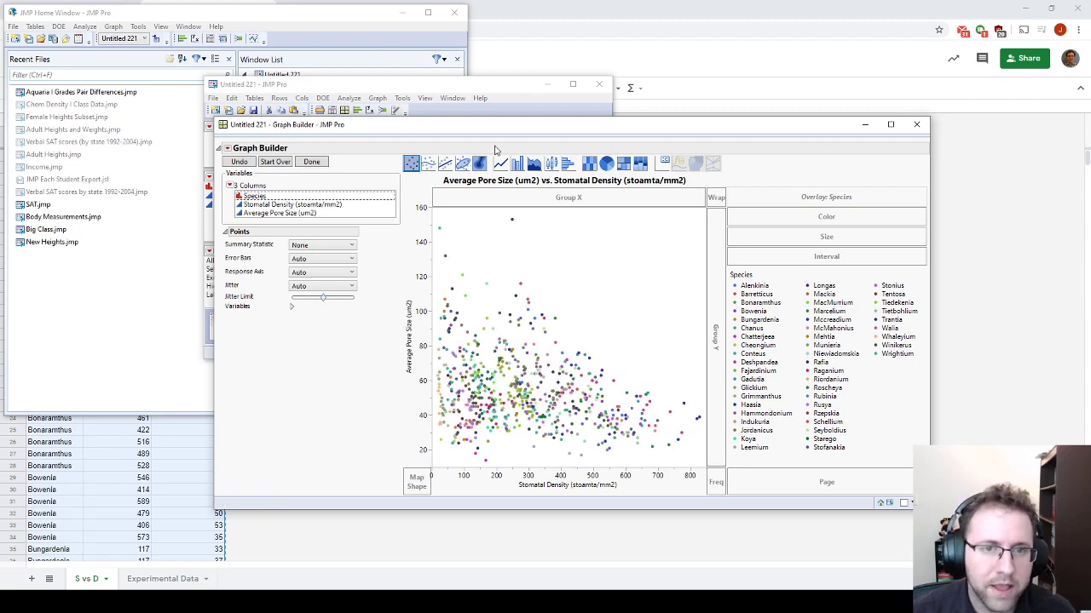
Finish the scatter plot to hide its editing controls and check the options for saving it.
left_click(312, 163)
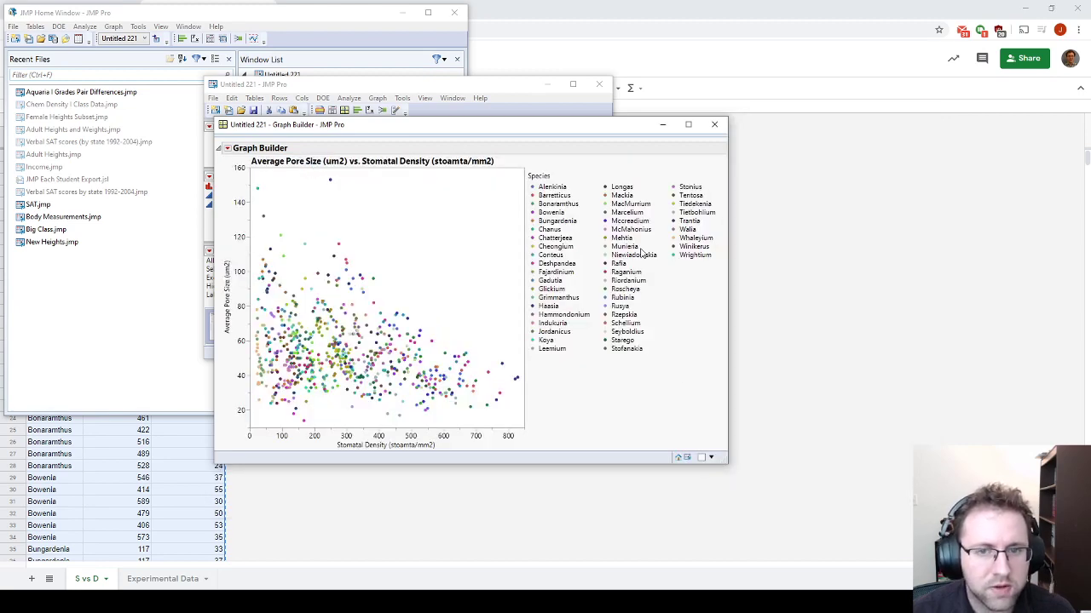
left_click(223, 139)
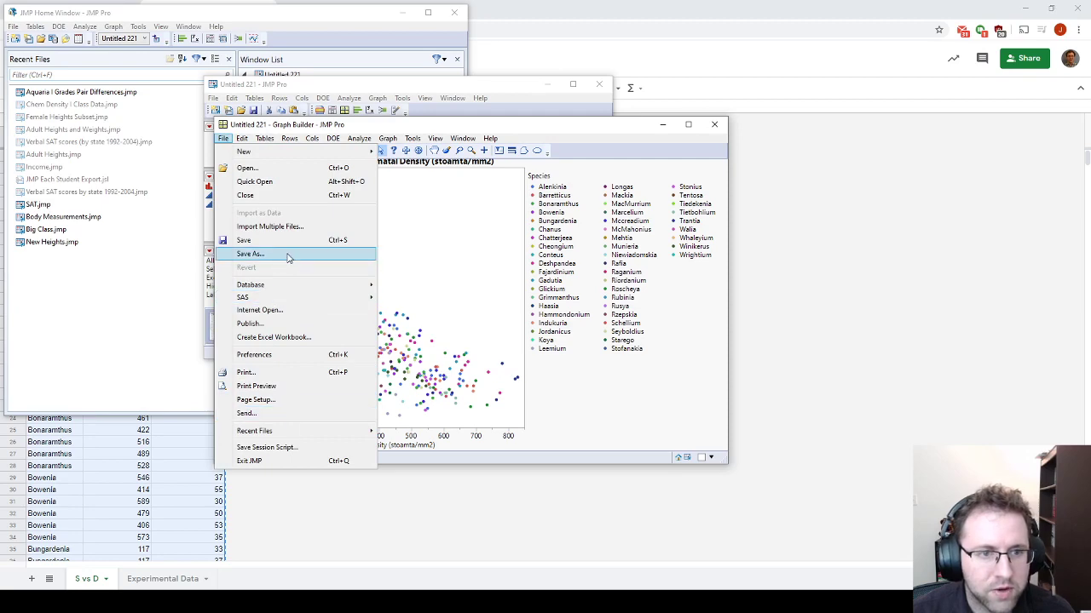
left_click(494, 130)
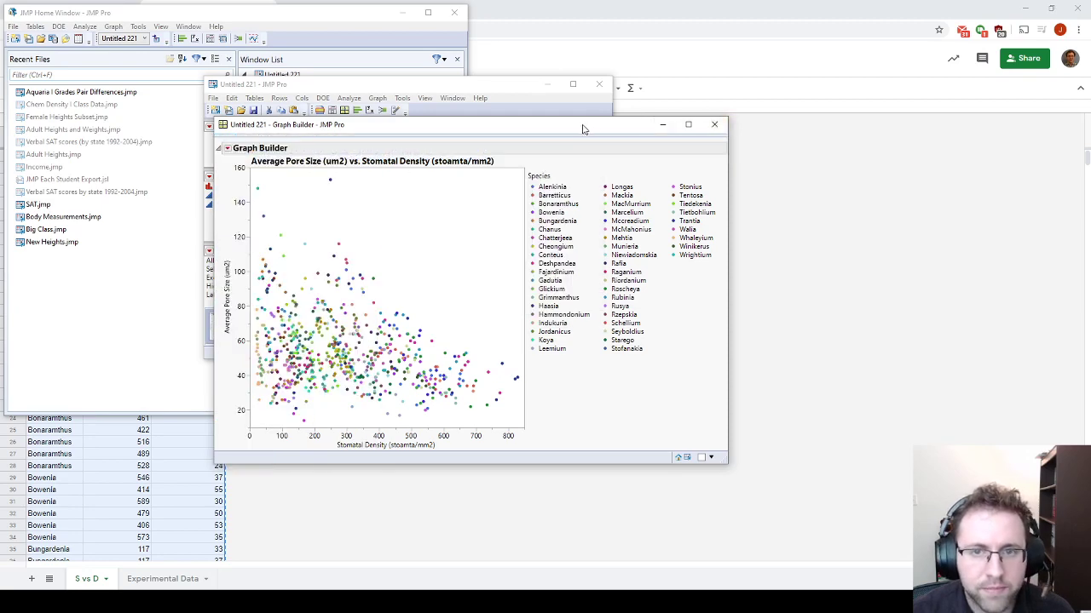
left_click_drag(582, 128, 456, 196)
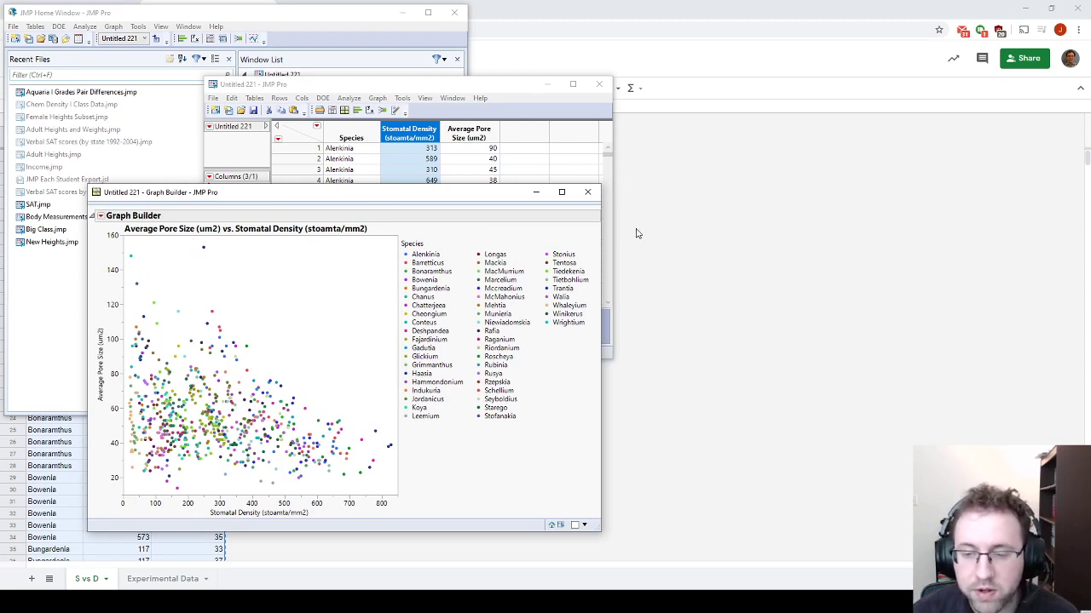
Switch to Google Sheets and copy the Species, Control, Condition A and Condition B columns of the Experimental Data sheet.
left_click(618, 465)
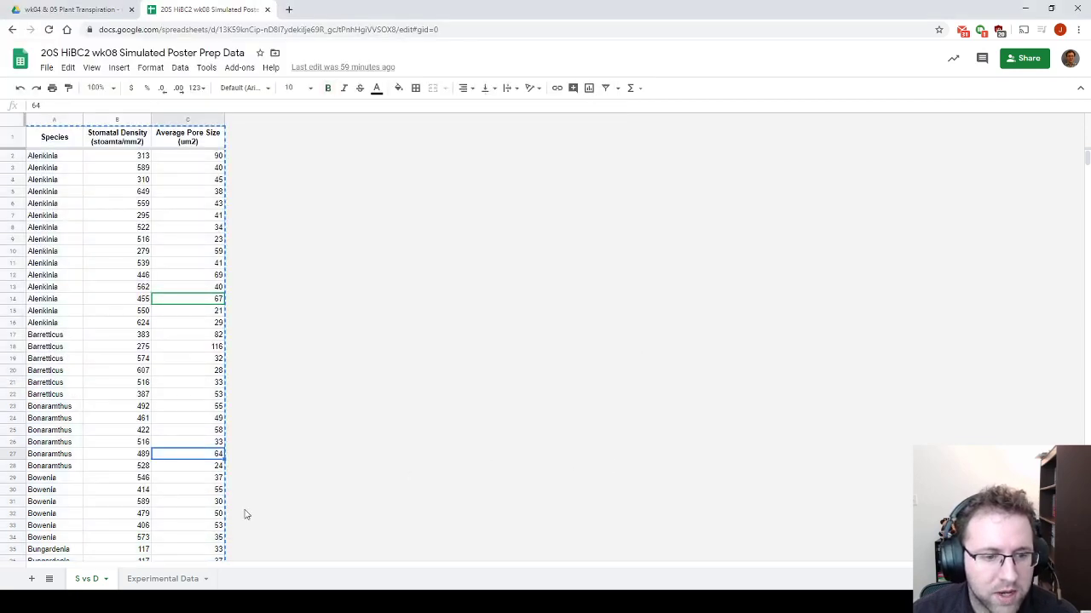
left_click(163, 579)
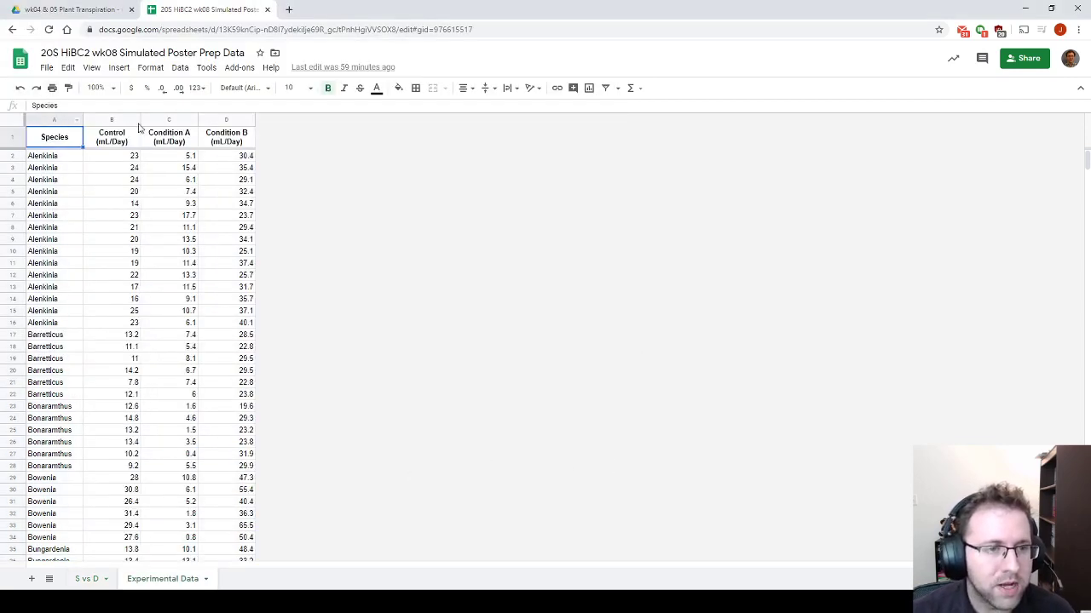
left_click_drag(43, 119, 224, 110)
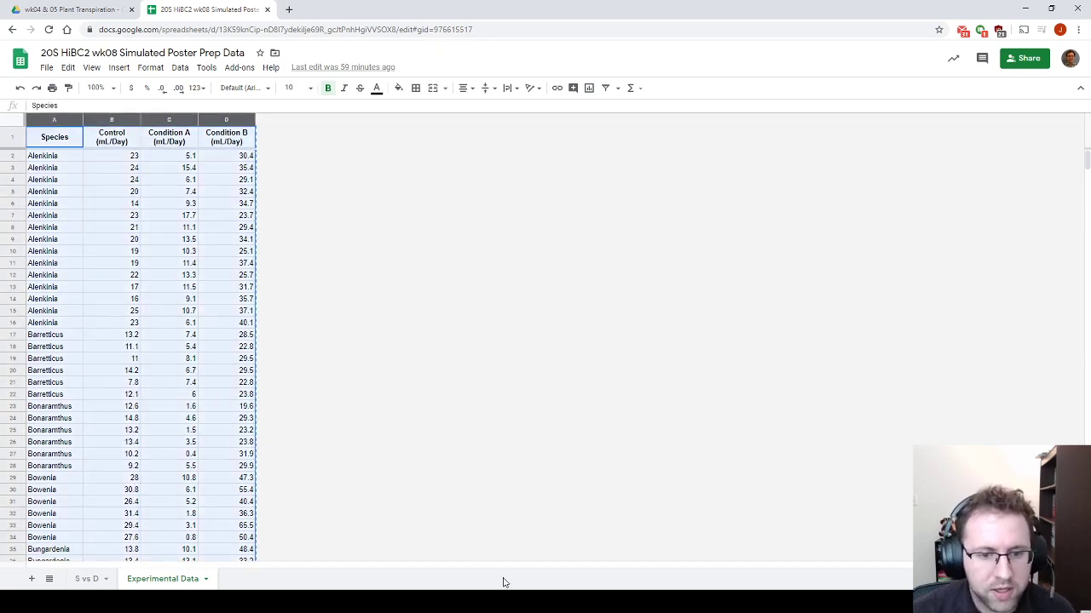
Switch to JMP Pro and paste the copied experimental data with column names into a new data table.
left_click(298, 554)
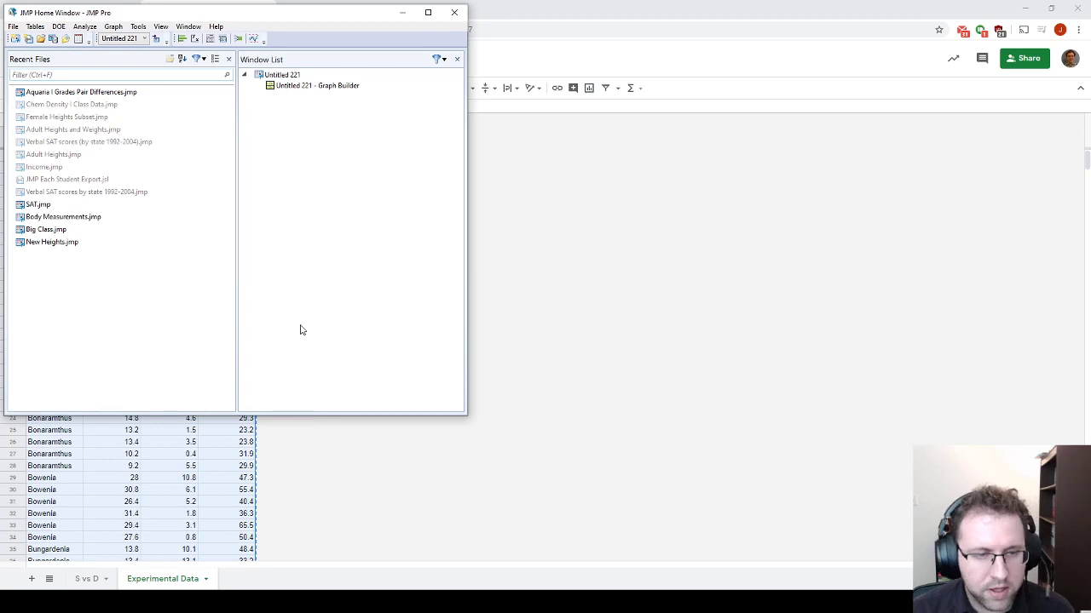
key("ctrl+n")
left_click_drag(669, 168, 567, 122)
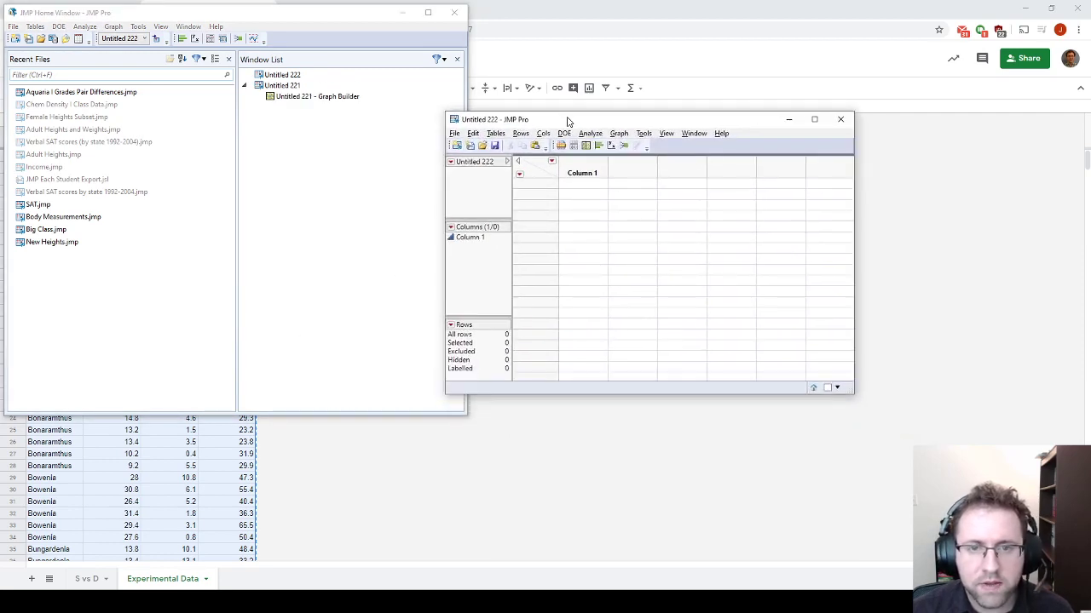
left_click(472, 134)
left_click(529, 252)
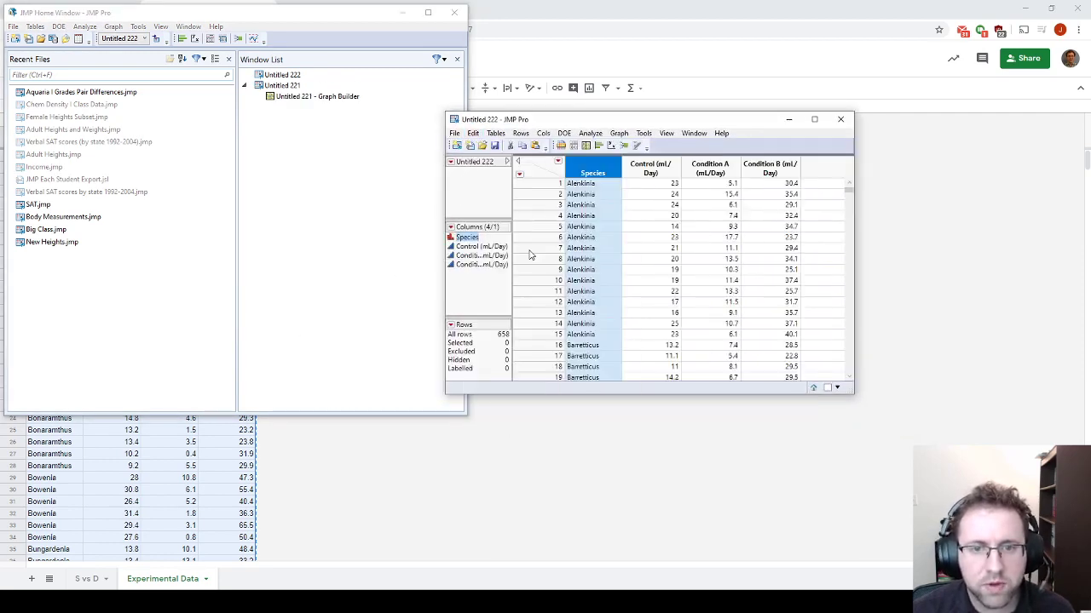
Check the modeling types of the Species and Control columns and enlarge the table window.
left_click(480, 248)
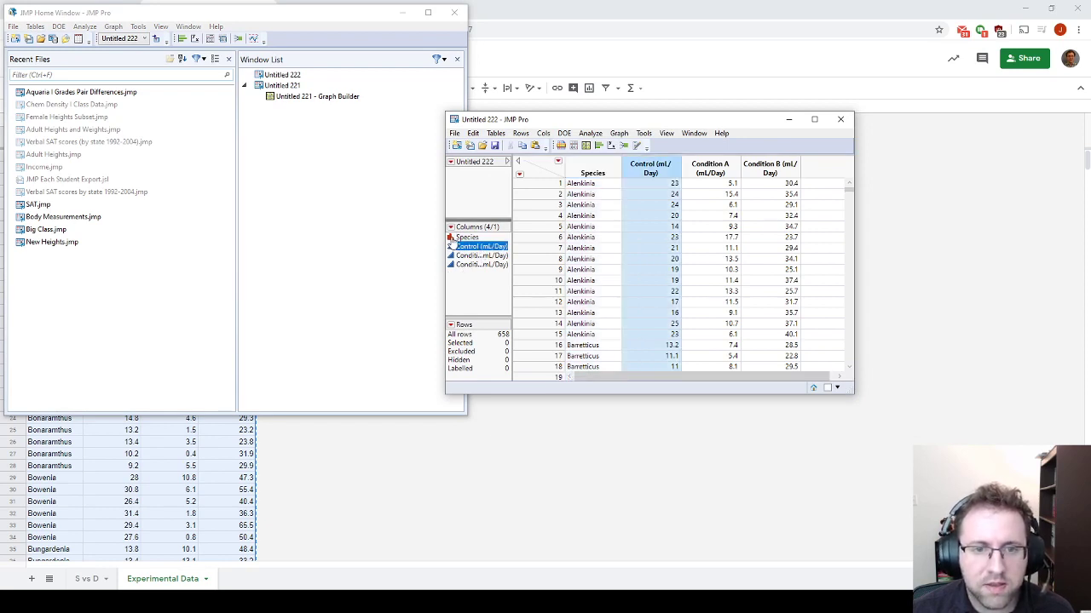
left_click(602, 186)
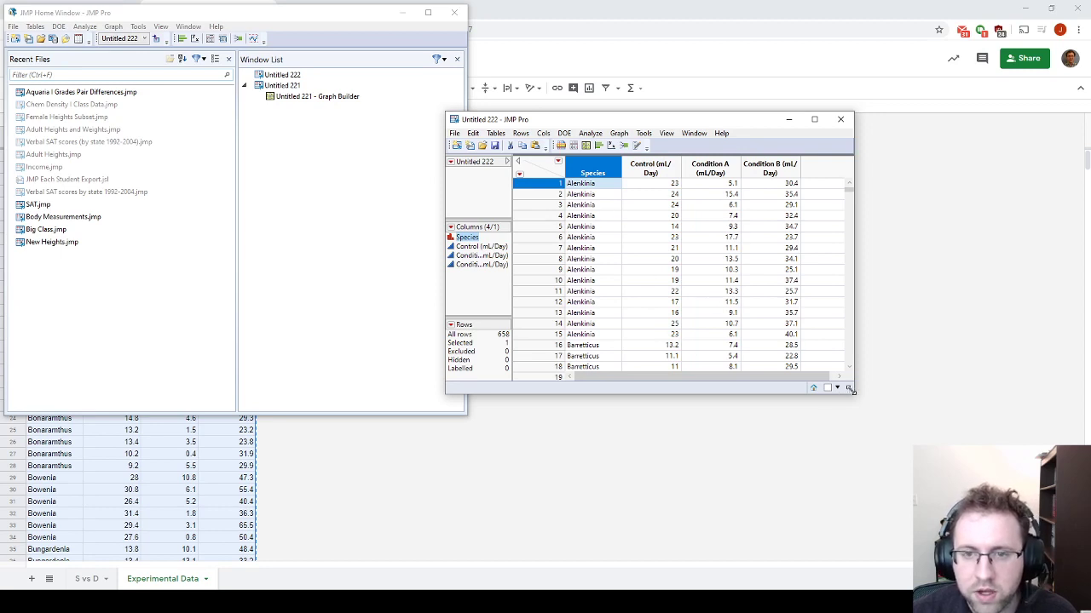
left_click_drag(850, 389, 862, 415)
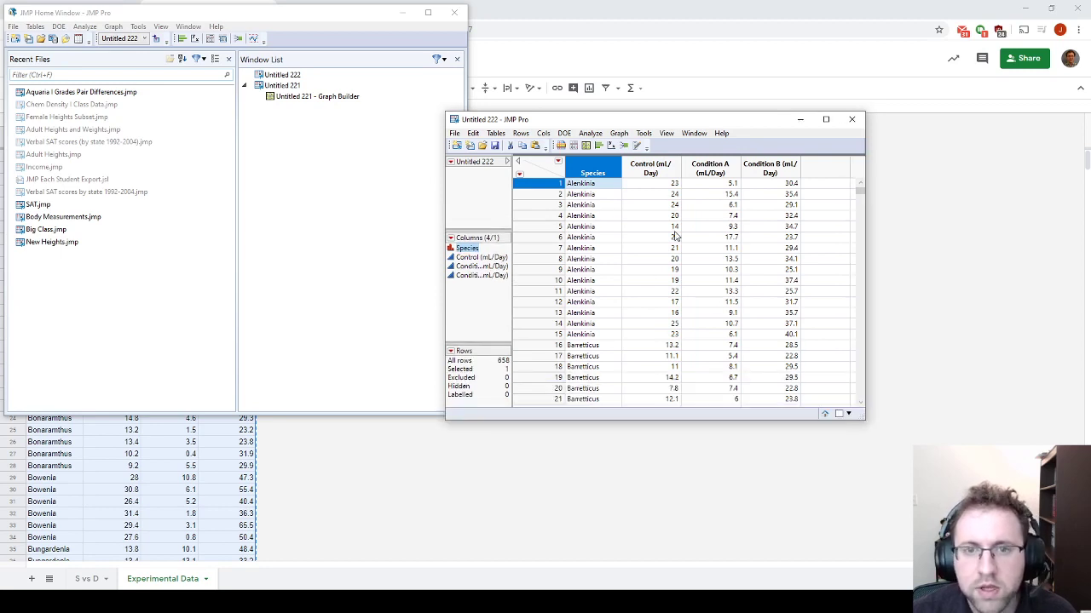
Plot Control, Condition A and Condition B together on Y against Species on X in Graph Builder.
left_click(616, 134)
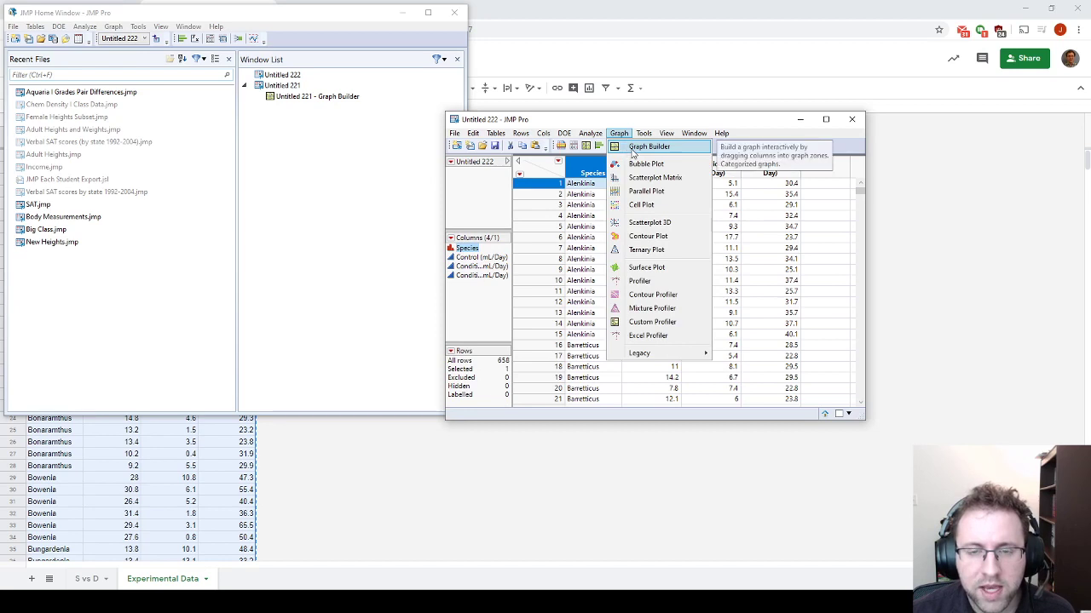
left_click(648, 147)
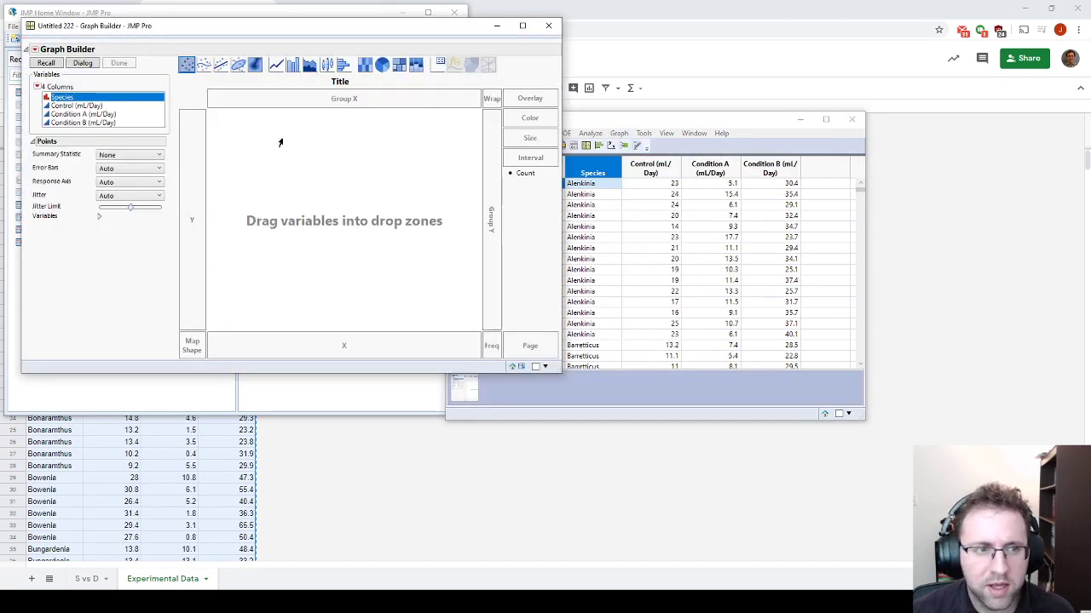
left_click(98, 106)
left_click(92, 124, "shift")
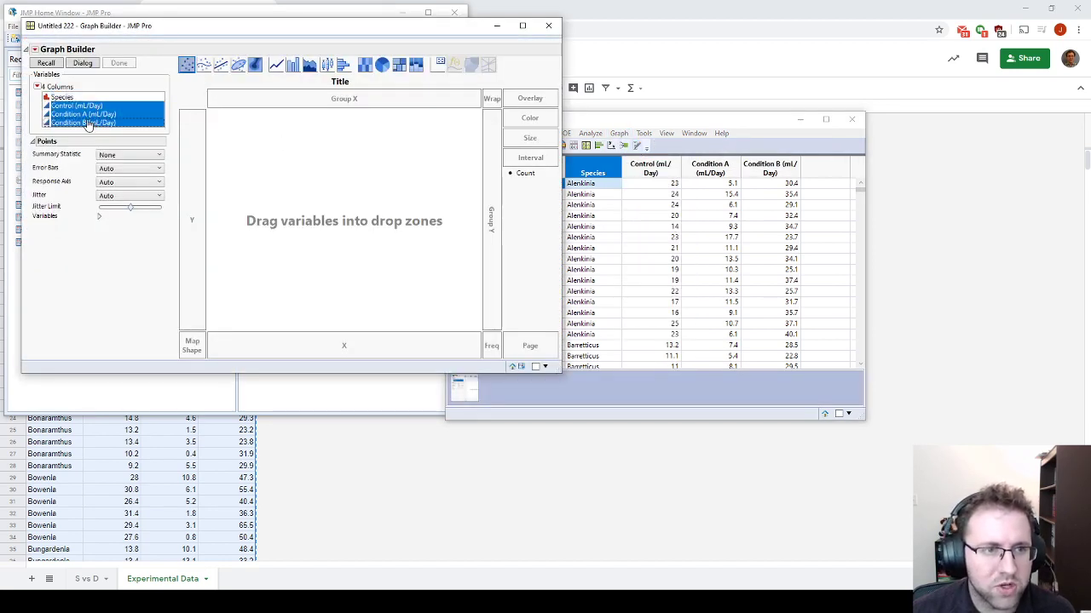
left_click_drag(79, 105, 190, 207)
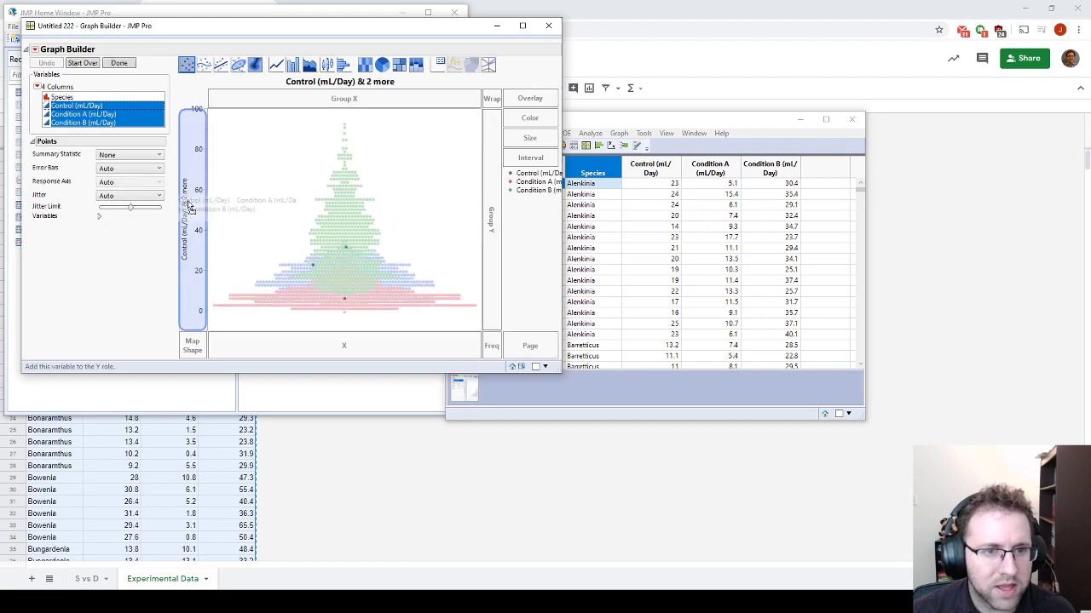
left_click(57, 99)
left_click_drag(58, 100, 307, 341)
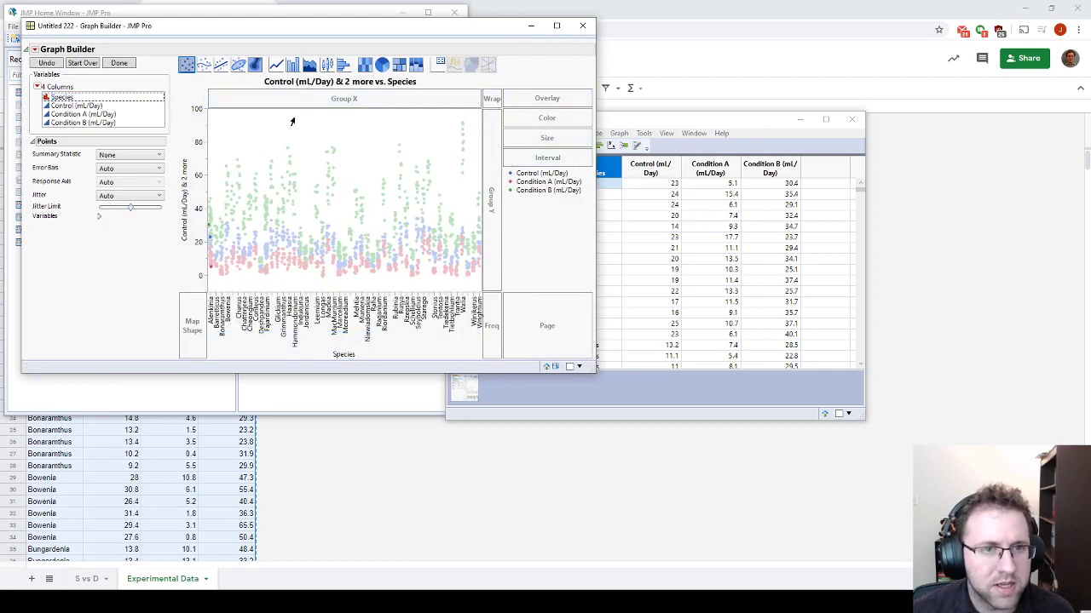
Change the plot to a bar chart, widen its window, and arrange it so the data table is accessible.
left_click(292, 65)
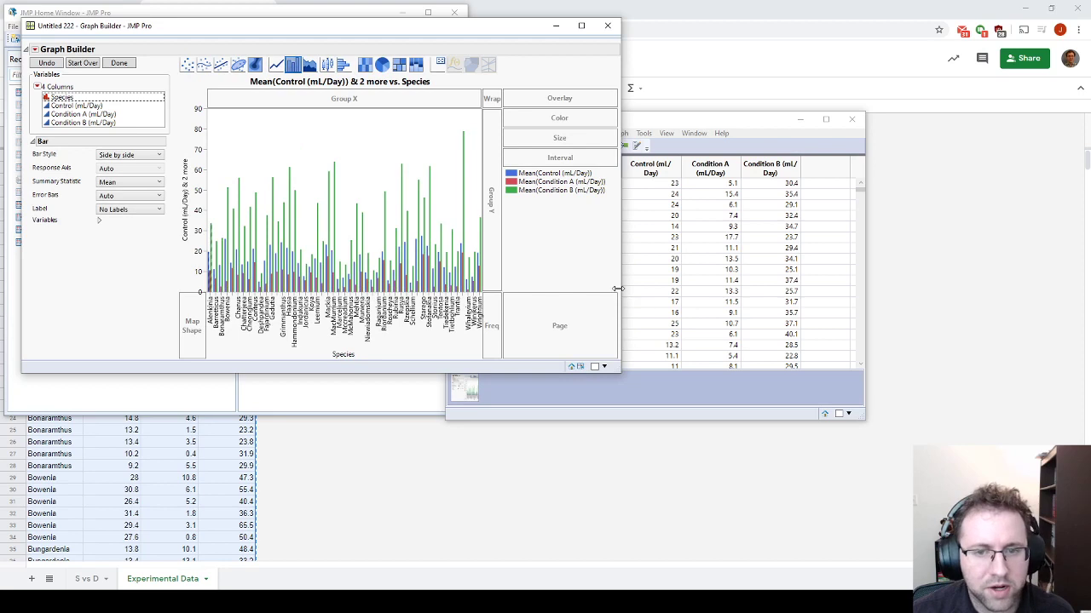
left_click_drag(619, 290, 696, 294)
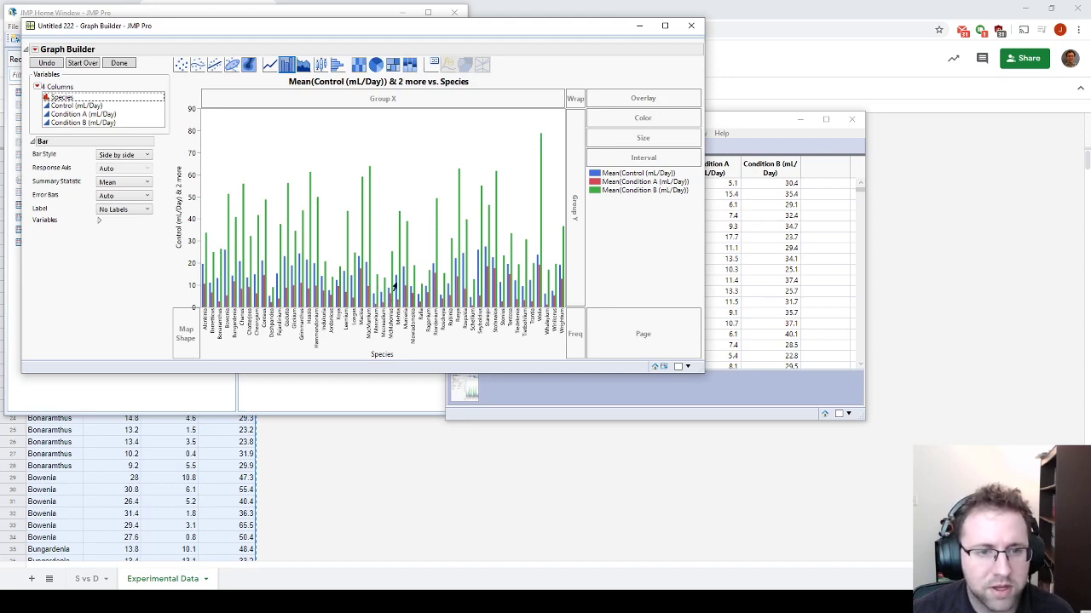
left_click(695, 29)
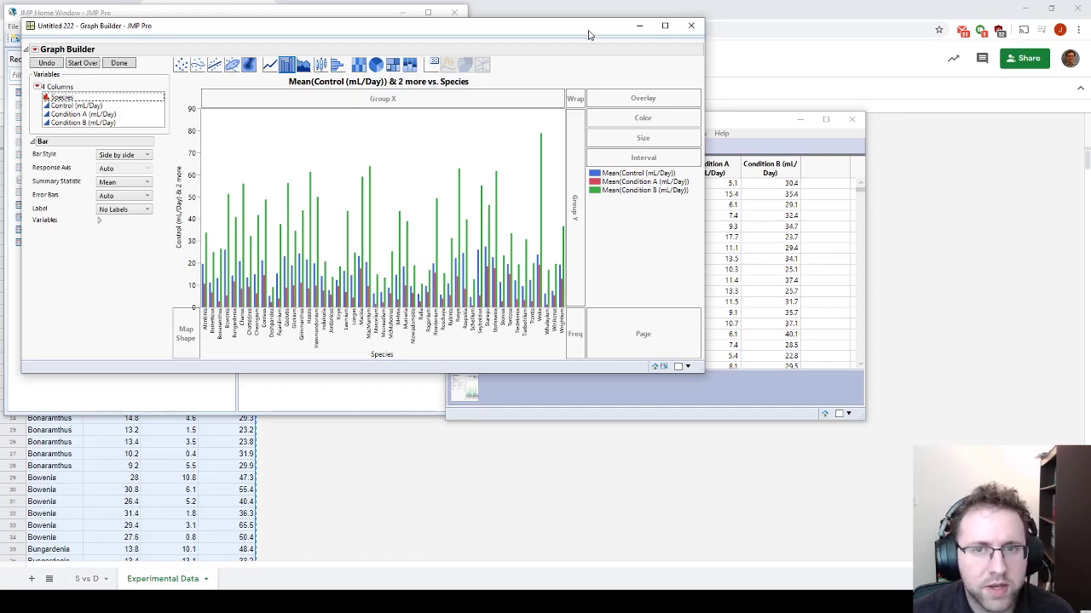
left_click_drag(590, 34, 627, 223)
left_click_drag(652, 127, 726, 58)
left_click(692, 61)
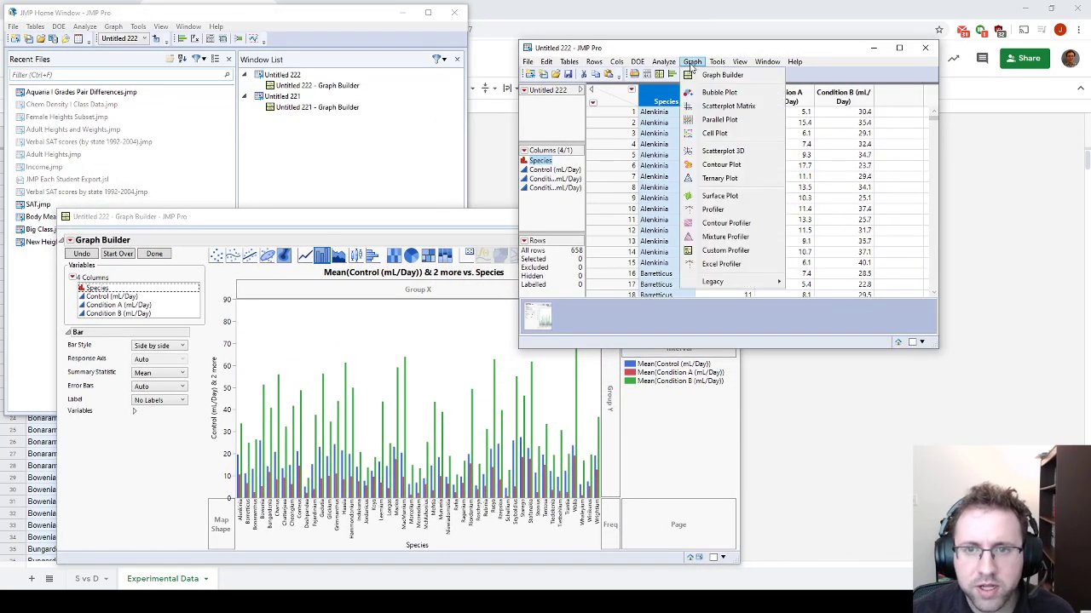
left_click(721, 120)
left_click_drag(651, 52, 266, 134)
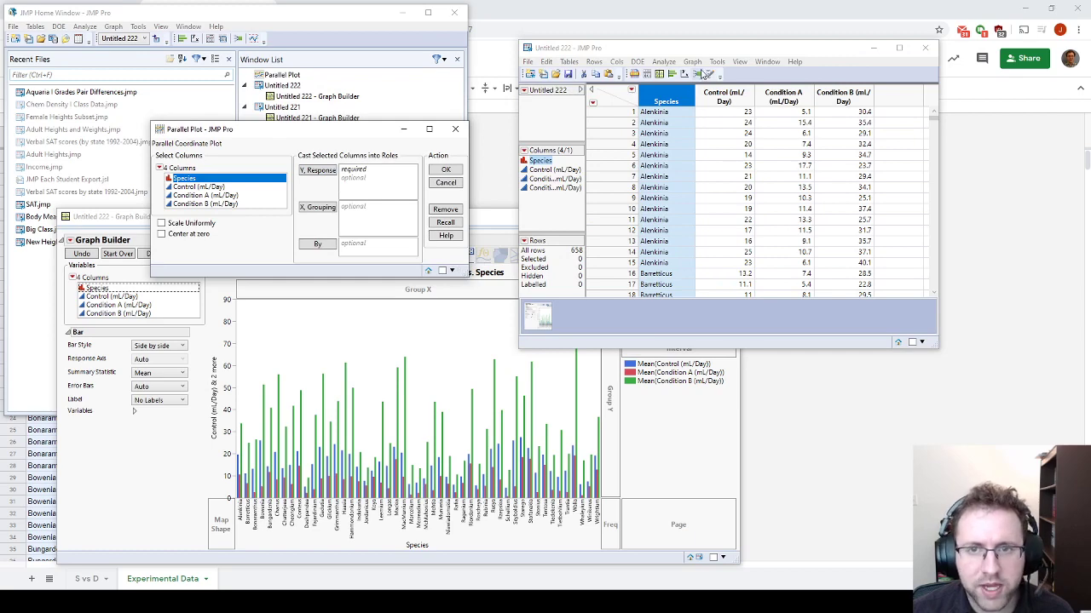
left_click(691, 62)
left_click(455, 129)
Create a uniformly scaled parallel plot with Control, Condition A and Condition B as the Y responses.
left_click(691, 63)
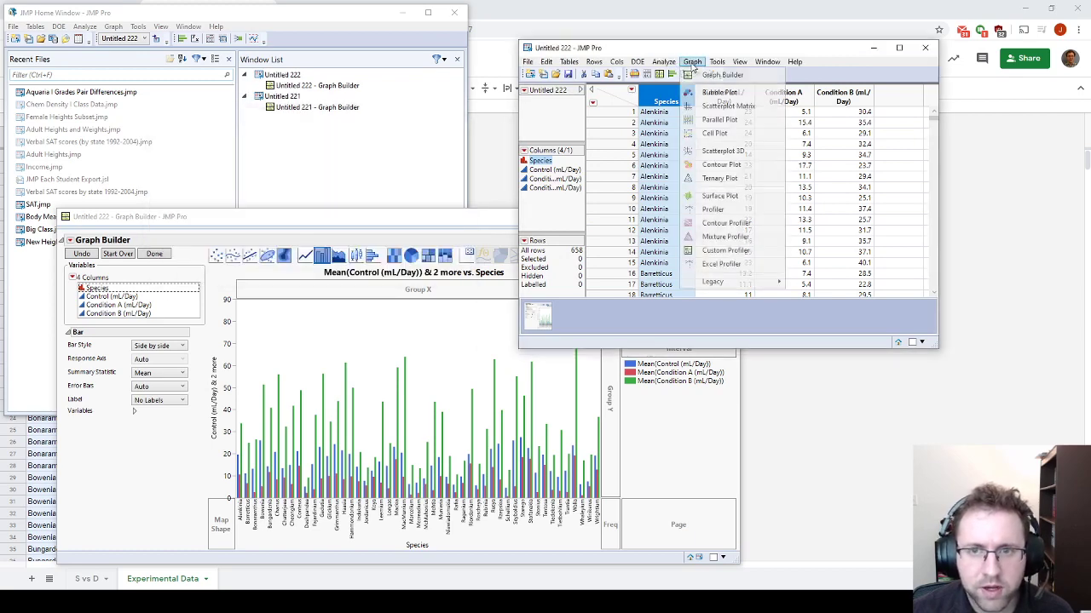
left_click(720, 120)
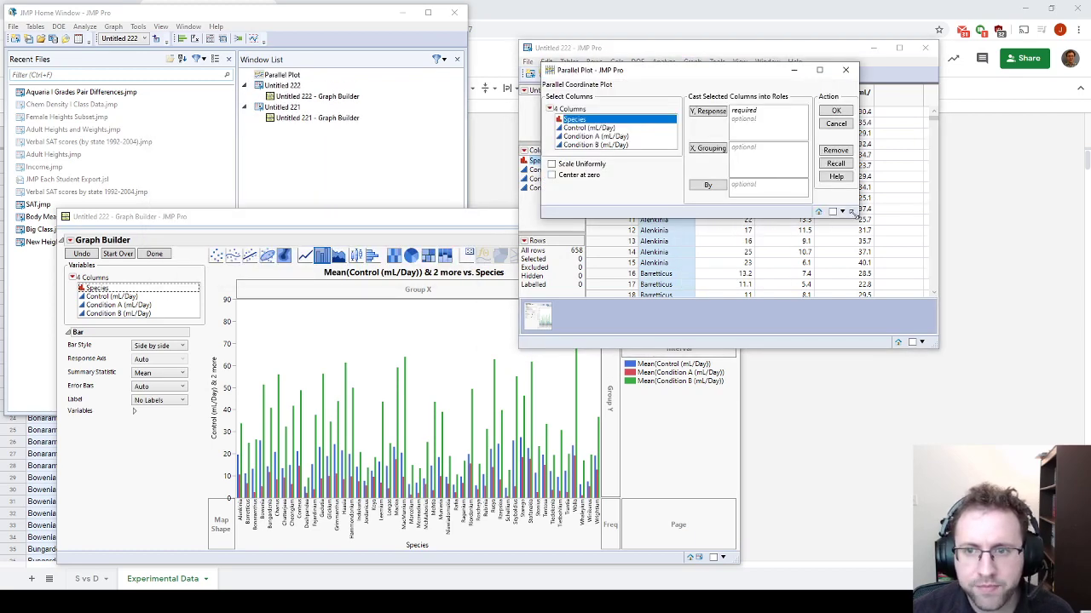
left_click_drag(852, 216, 865, 279)
left_click_drag(737, 72, 392, 110)
left_click(242, 167)
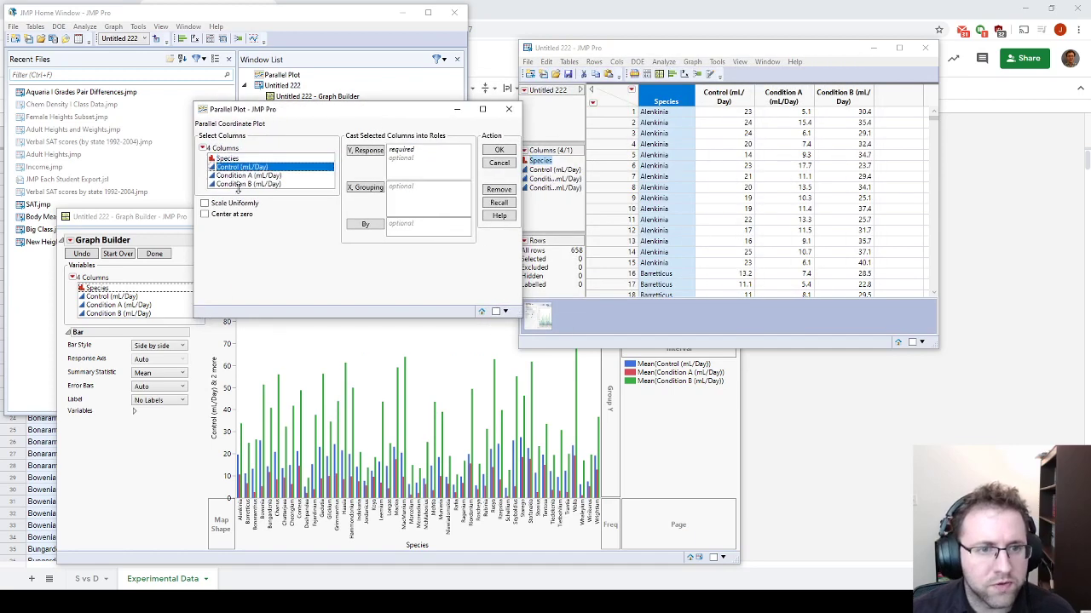
left_click(241, 184, "shift")
left_click(365, 150)
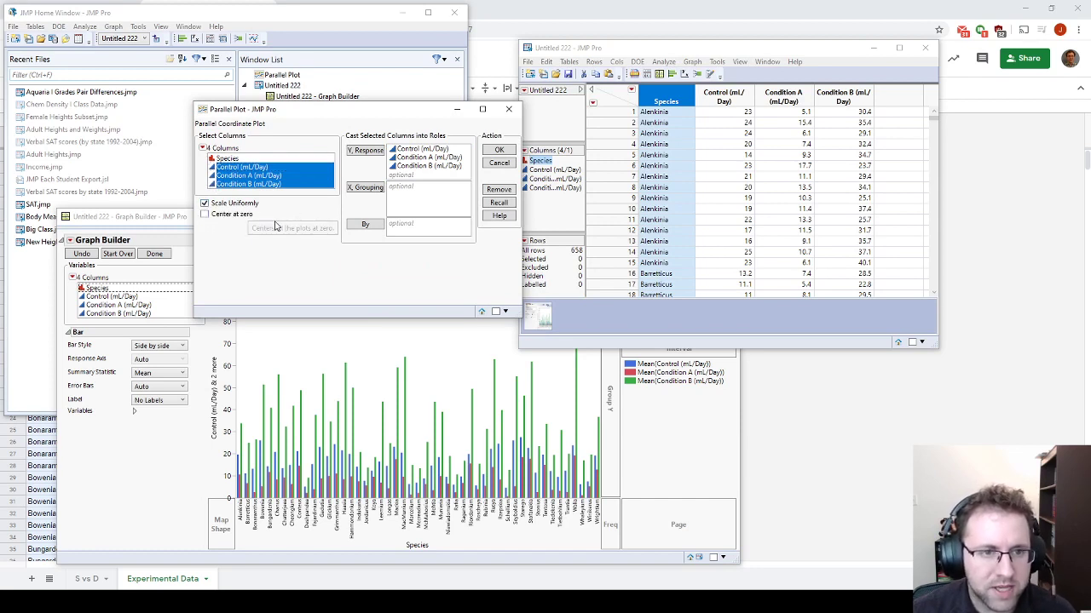
left_click(499, 150)
left_click_drag(652, 177, 288, 140)
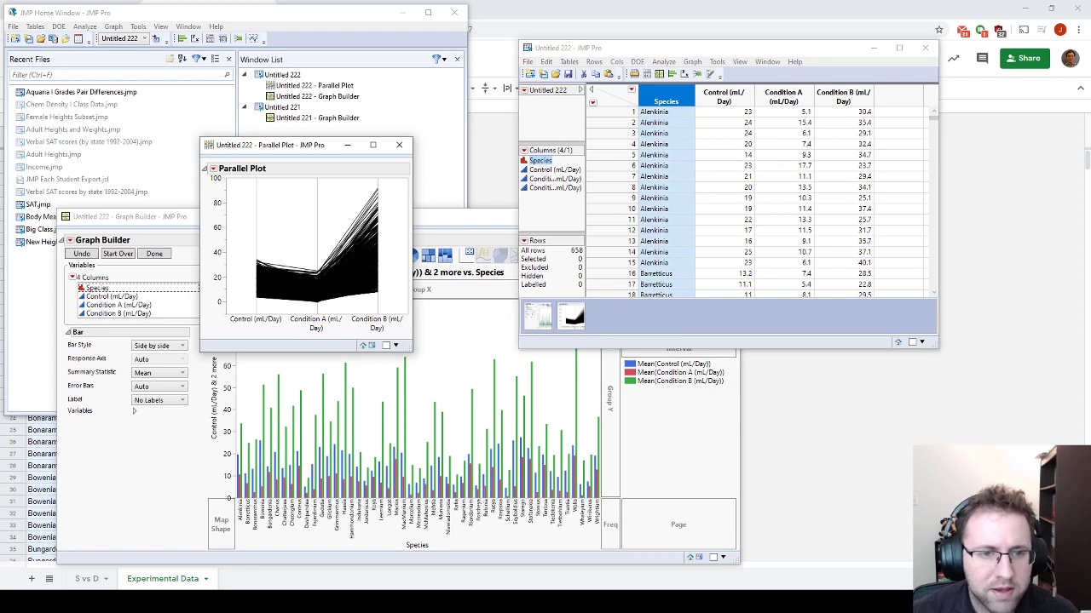
Add a row legend to the parallel plot that colors the lines by Species using the JMP Default colors.
right_click(390, 219)
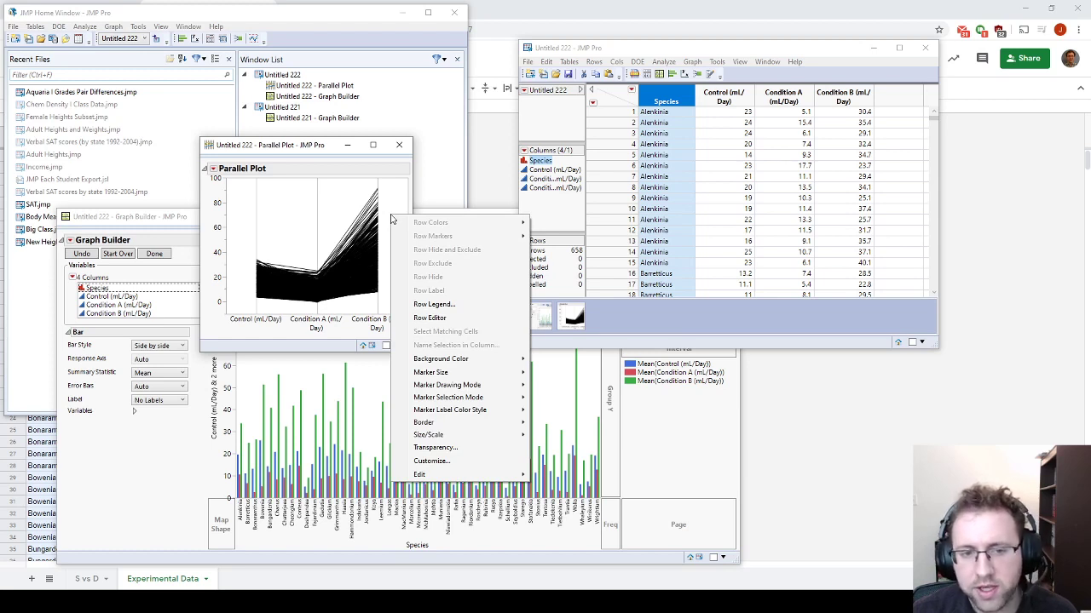
left_click(438, 307)
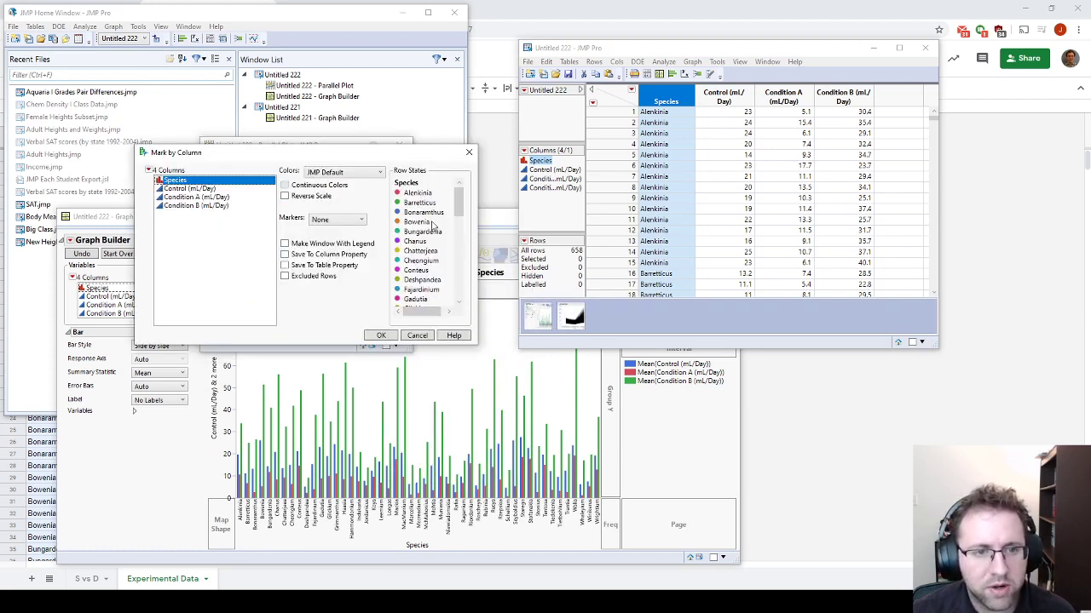
left_click(385, 336)
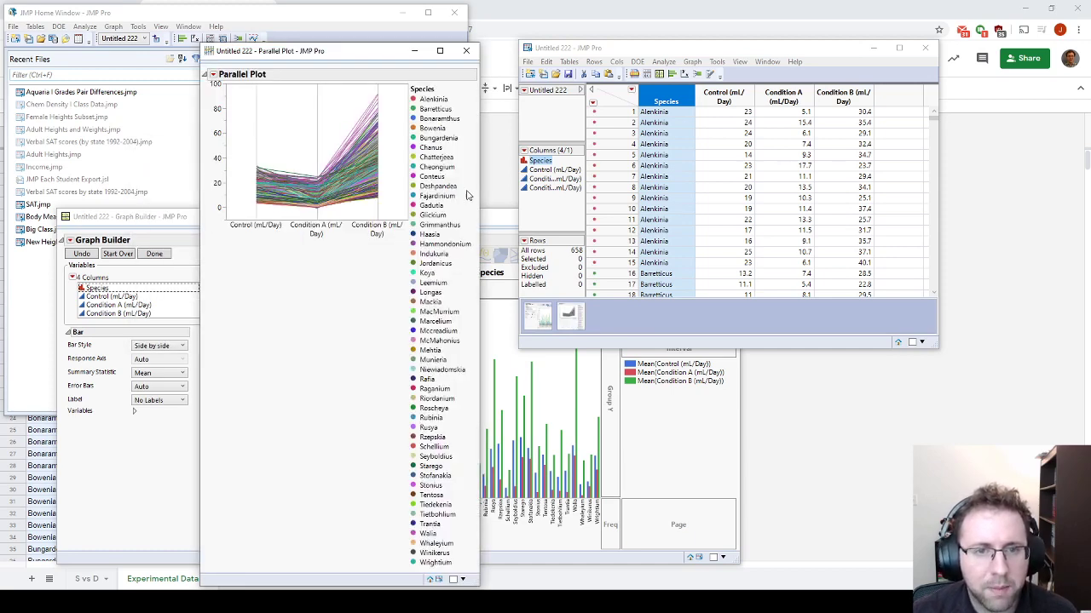
Highlight Alenkinia, Fajardinium, Jordanicus and Marcelium in turn in the parallel plot's legend to compare their response patterns across conditions.
left_click(432, 99)
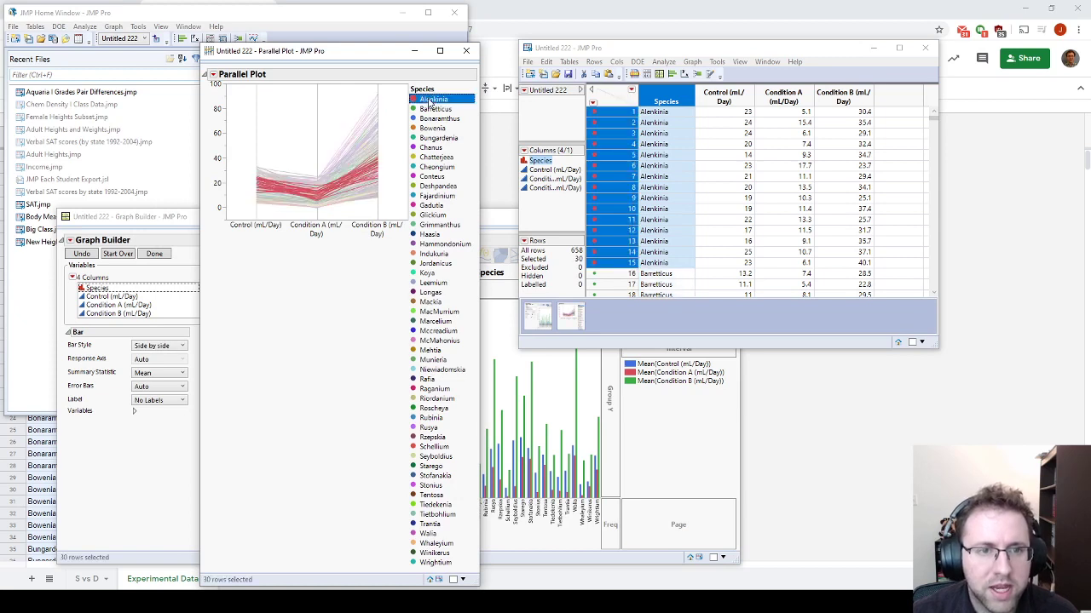
left_click(434, 197)
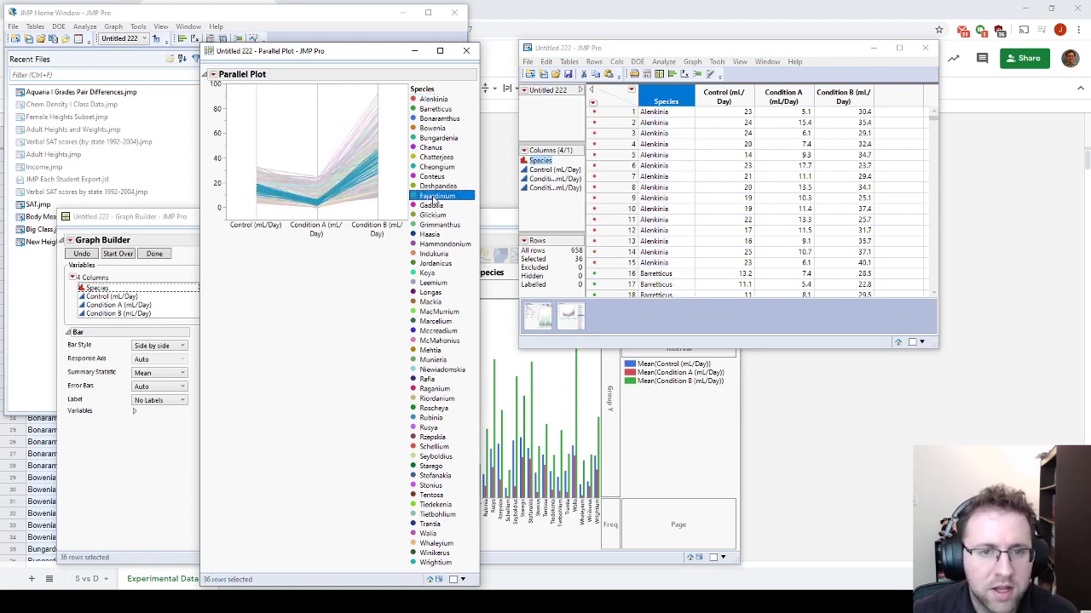
left_click(435, 264)
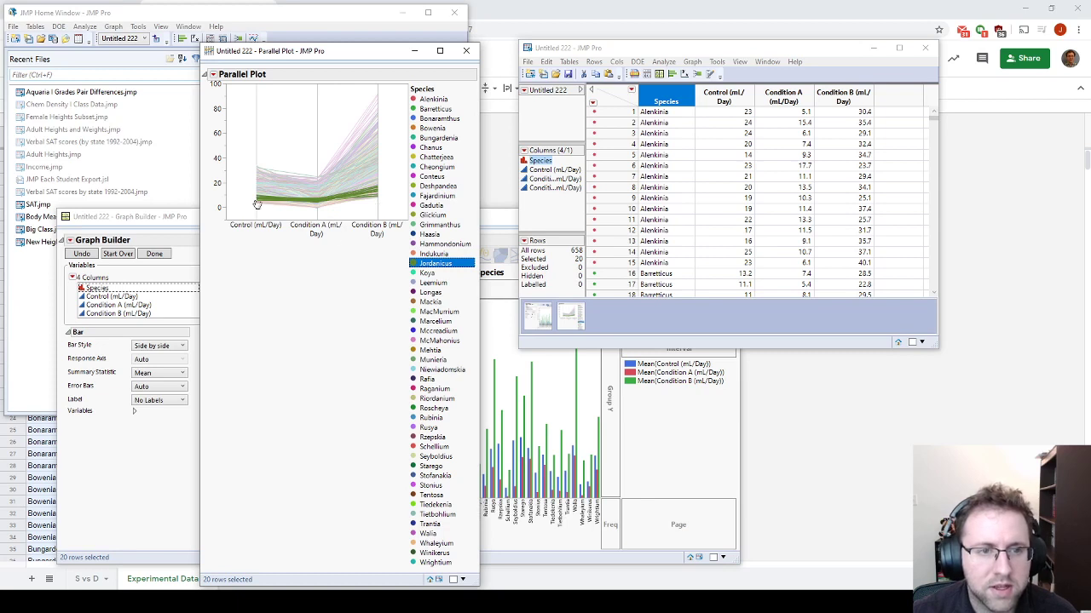
left_click(436, 322)
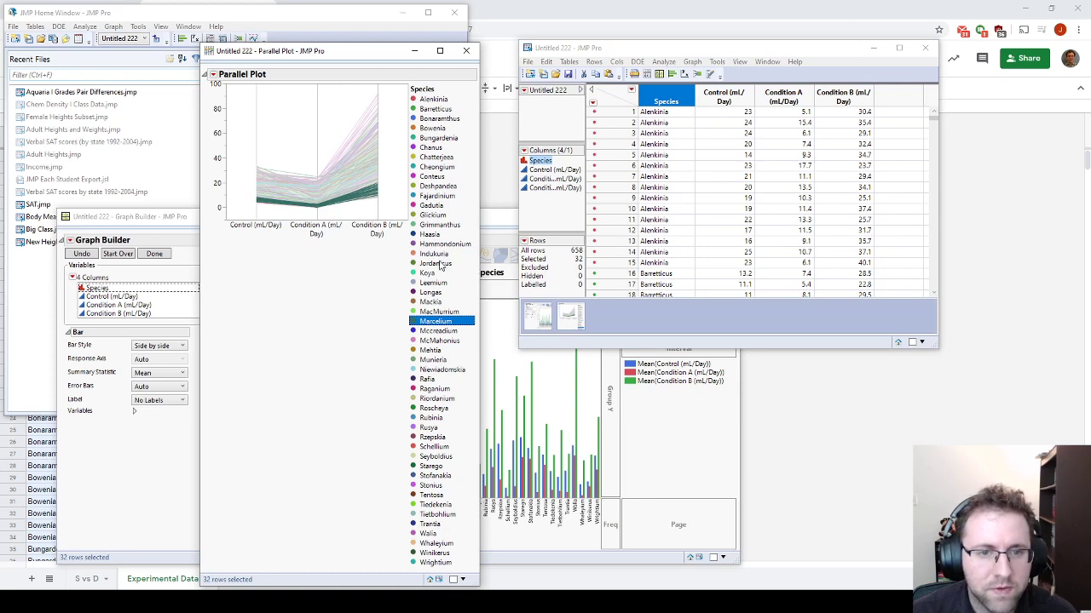
left_click(439, 265)
left_click(436, 322)
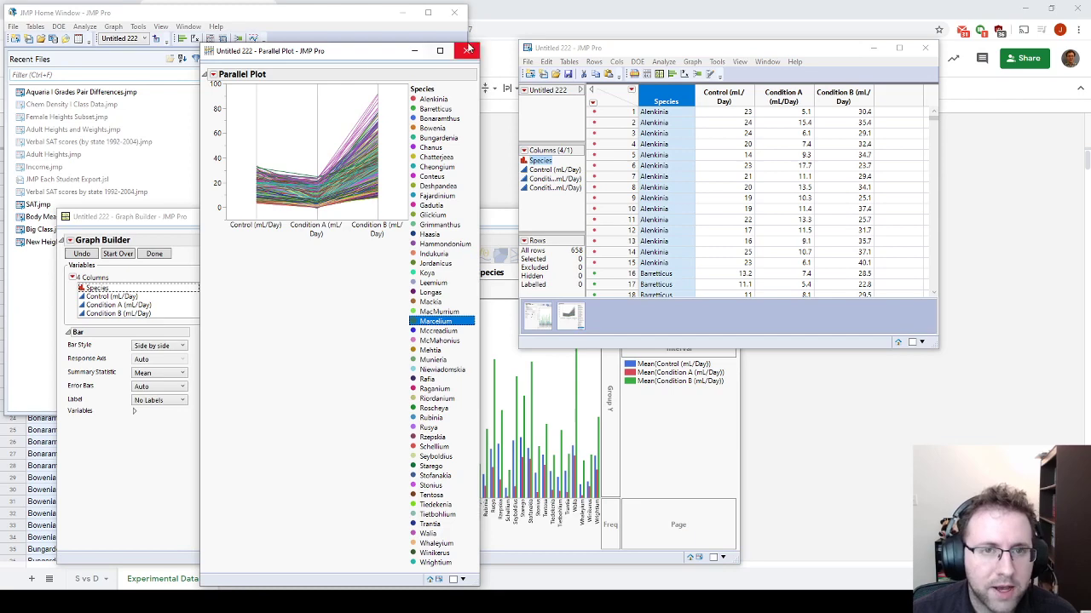
Arrange the parallel plot and data table windows side by side so that both are fully accessible.
left_click_drag(355, 55, 801, 38)
left_click(658, 48)
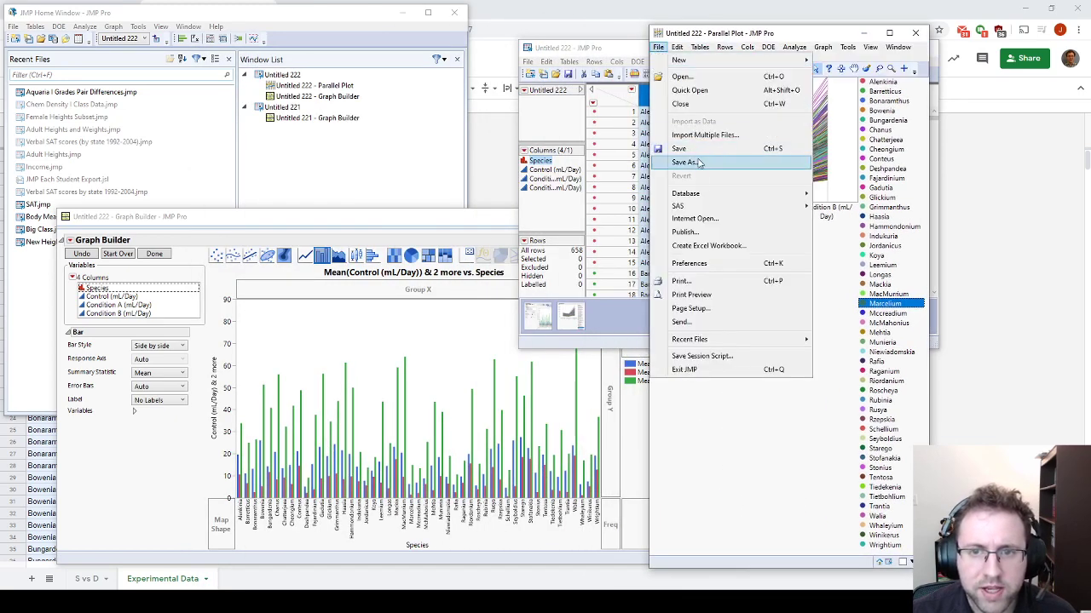
left_click(823, 256)
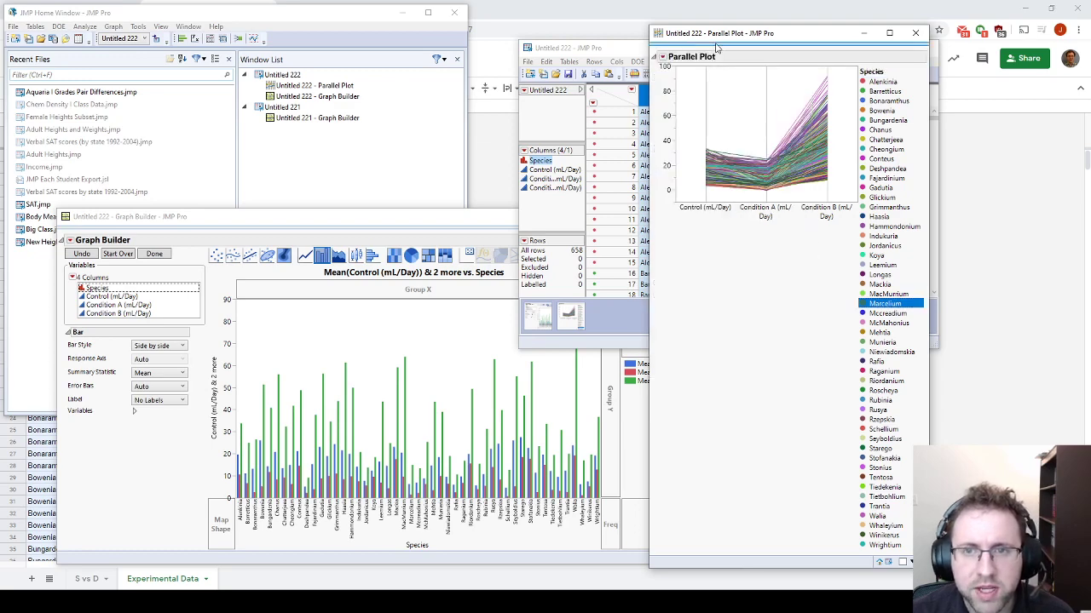
left_click_drag(729, 34, 826, 30)
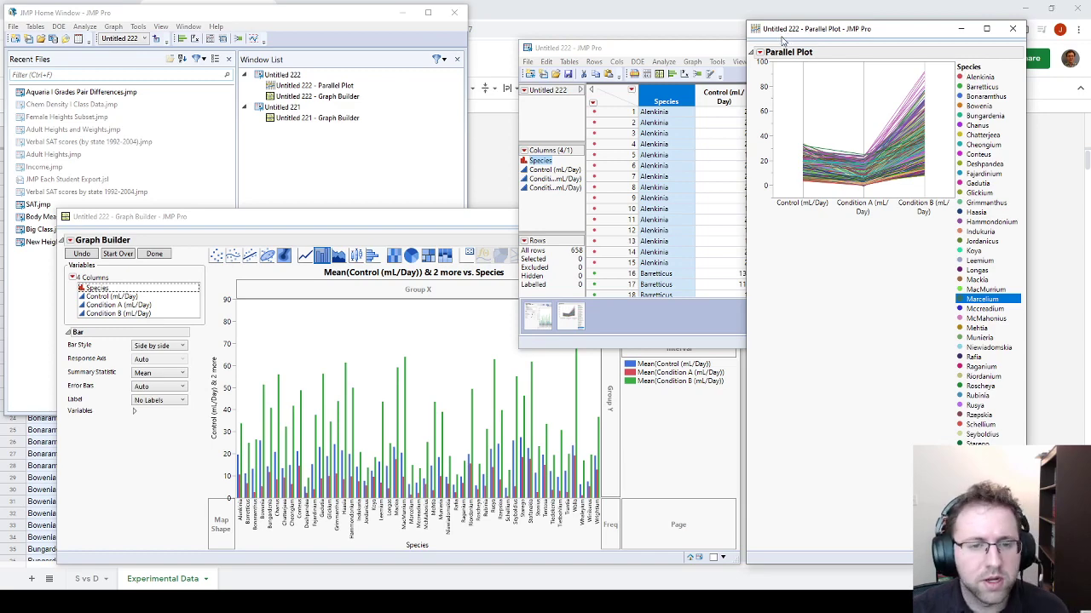
left_click_drag(720, 53, 527, 34)
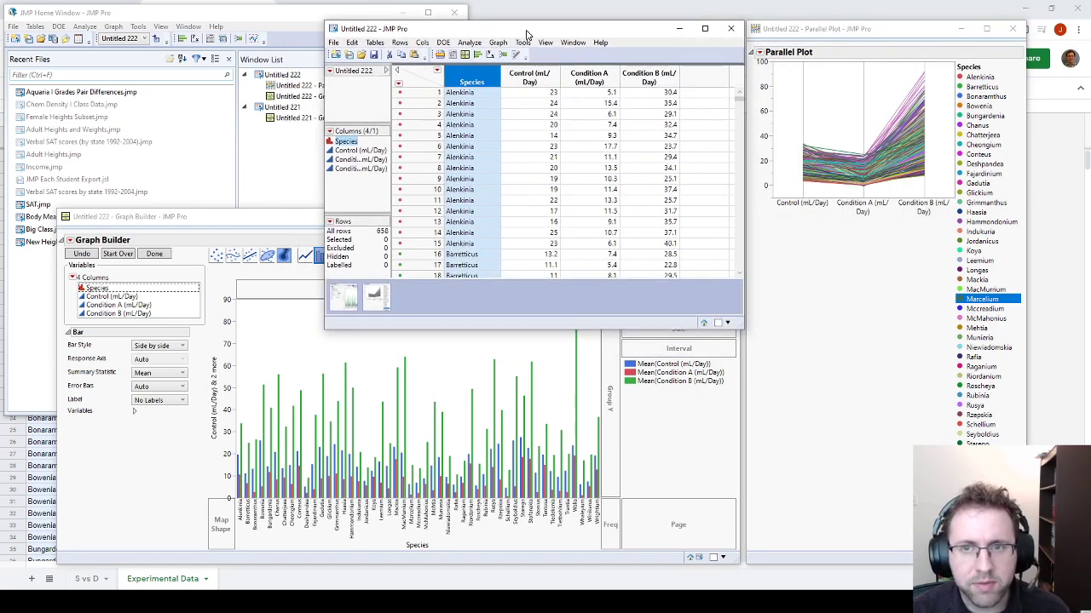